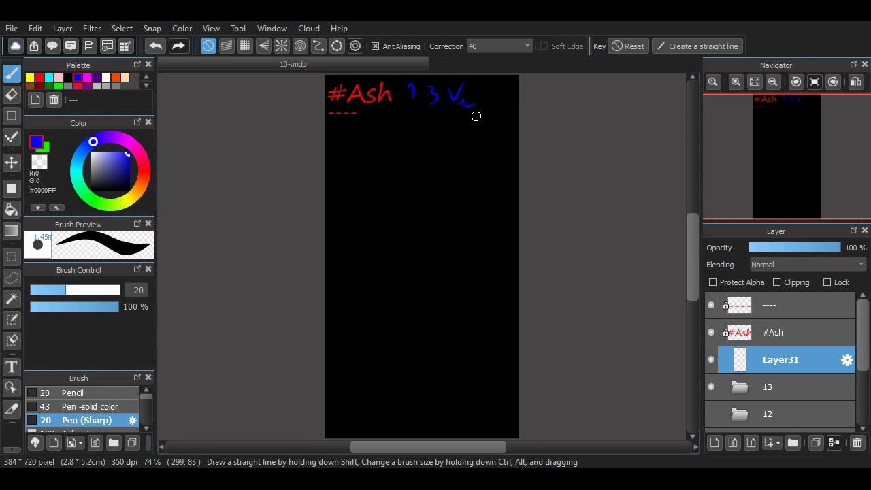
Undo the blue handwriting beside the red #Ash title so only the title and its dashed underline remain.
key("ctrl+z")
mouse_move(464, 85)
left_mouse_down()
mouse_move(454, 94)
mouse_move(490, 107)
left_mouse_up()
left_click_drag(492, 85, 494, 87)
key("ctrl+z")
key("ctrl+z")
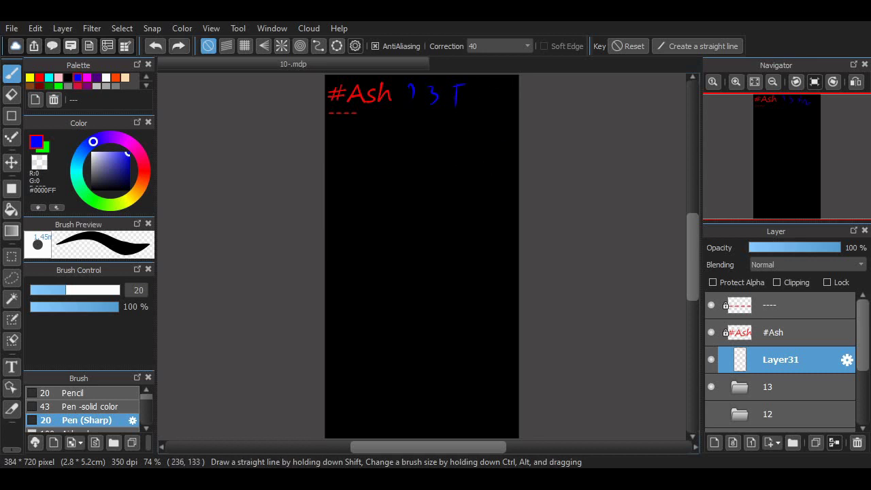
key("ctrl+z")
left_click_drag(417, 85, 428, 104)
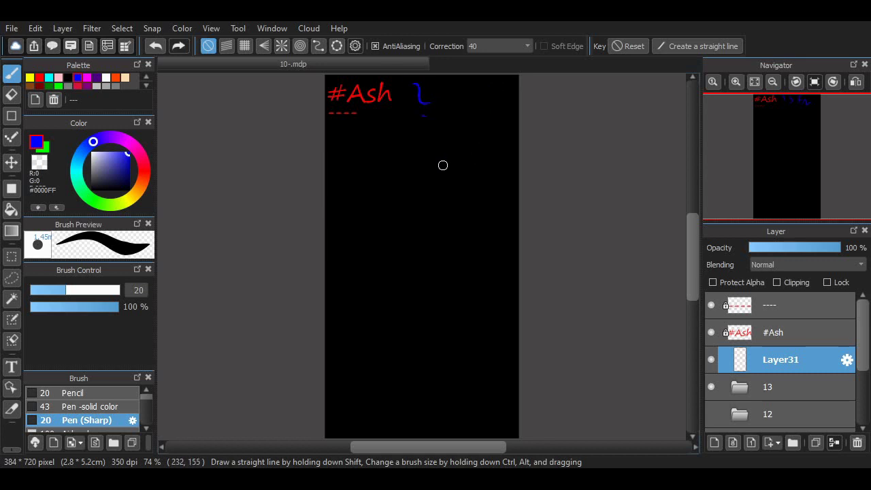
key("ctrl+z")
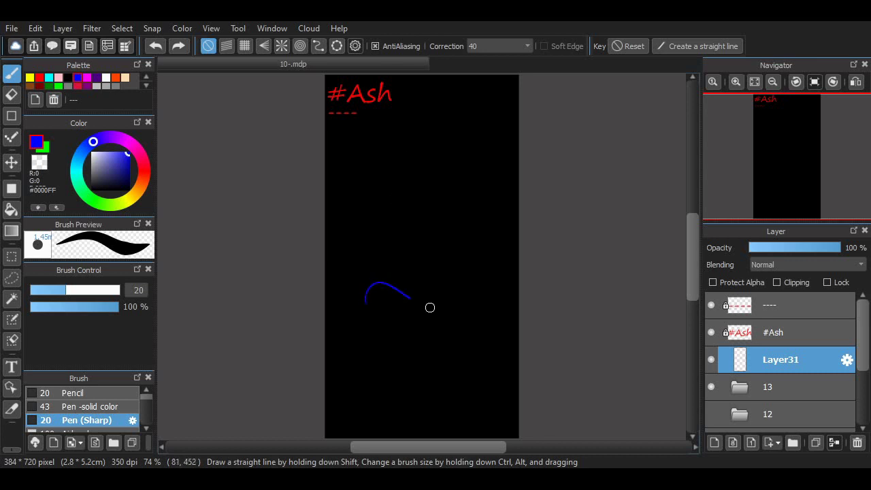
mouse_move(430, 308)
left_mouse_down()
mouse_move(402, 250)
mouse_move(463, 252)
mouse_move(432, 185)
mouse_move(480, 163)
left_mouse_up()
key("ctrl+z")
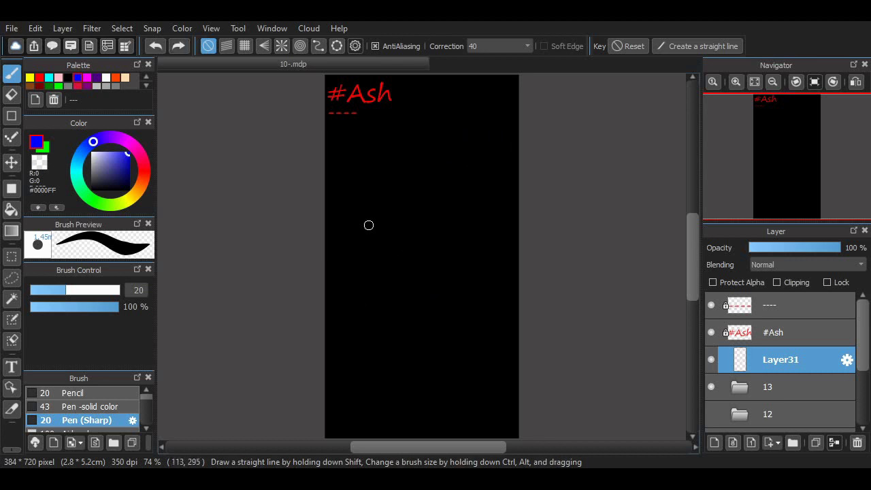
left_click_drag(363, 163, 386, 166)
key("ctrl+z")
mouse_move(371, 202)
left_mouse_down()
mouse_move(442, 296)
mouse_move(477, 257)
mouse_move(458, 164)
mouse_move(437, 197)
left_mouse_up()
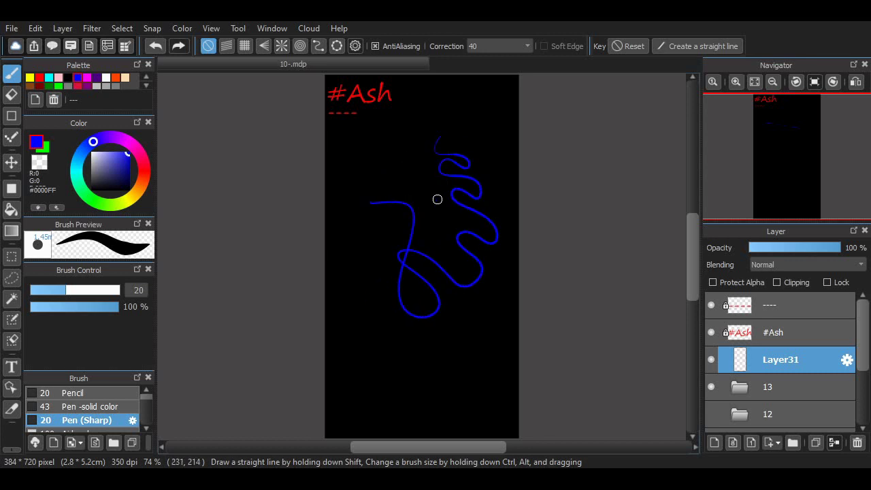
key("ctrl+z")
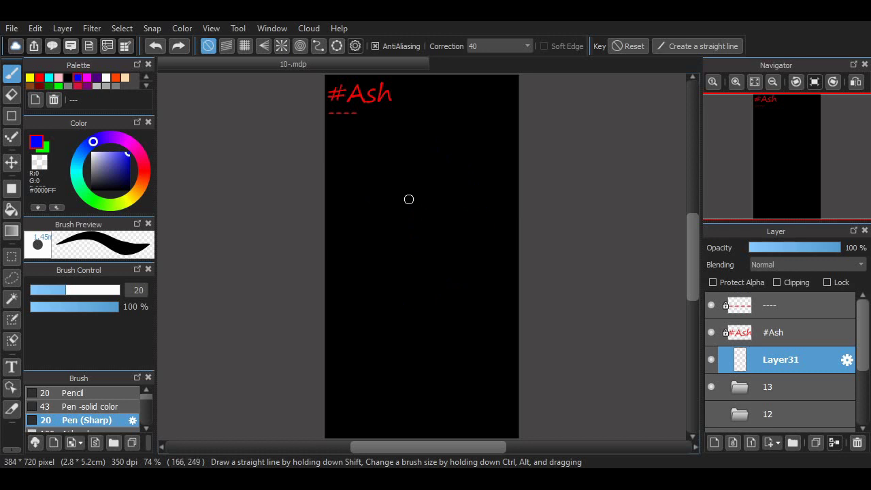
left_click_drag(400, 261, 375, 190)
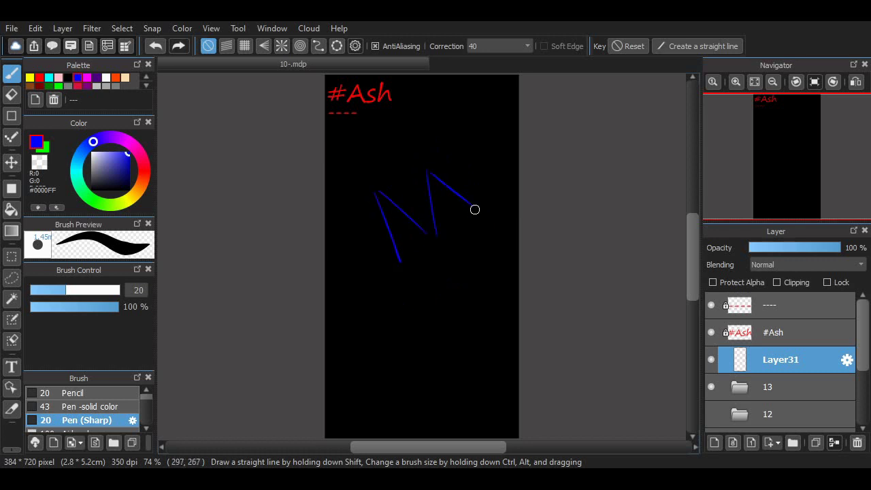
key("ctrl+z")
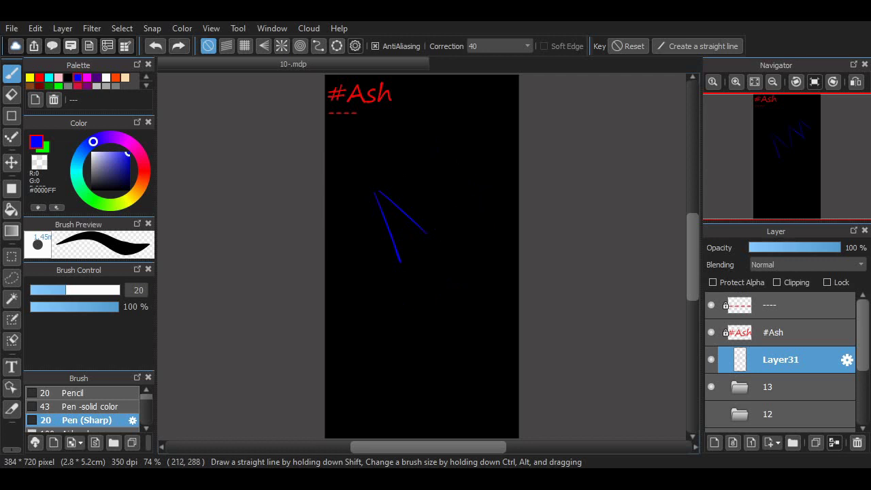
key("ctrl+z")
key("ctrl+z")
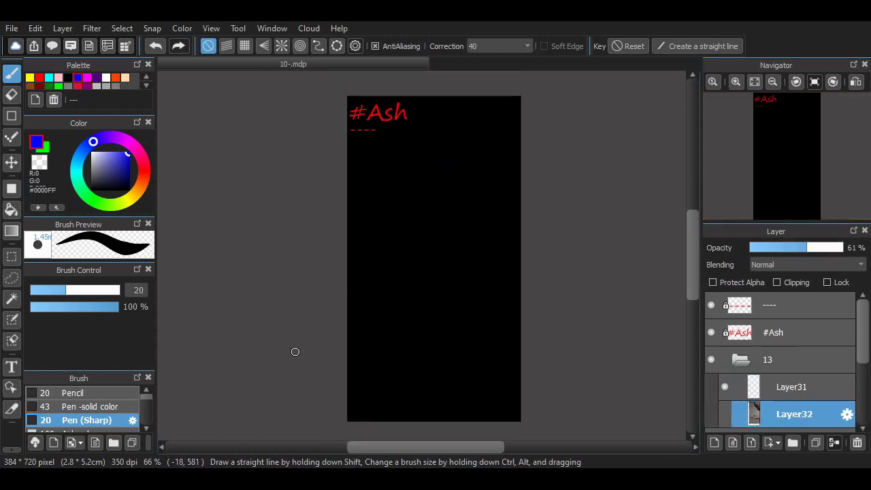
Show the reference image on Layer32 and draw two near-vertical blue lines down from the palm on Layer31.
left_click(725, 414)
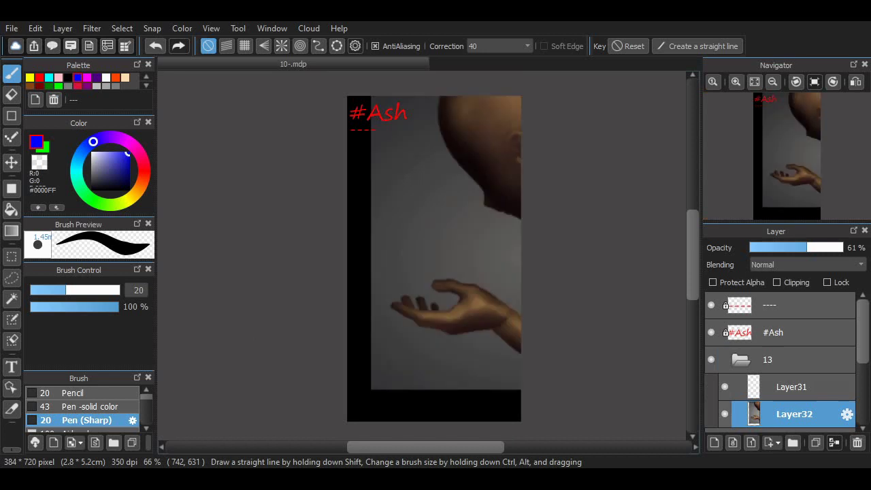
left_click(791, 388)
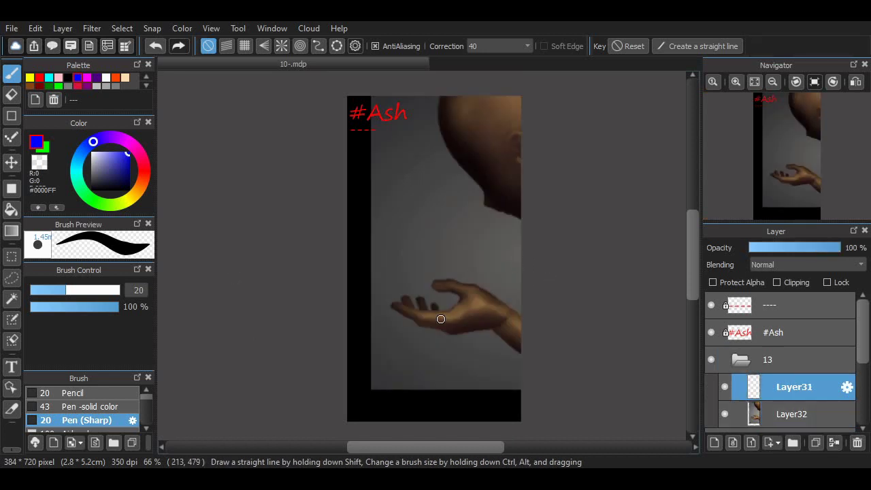
left_click_drag(445, 308, 449, 396)
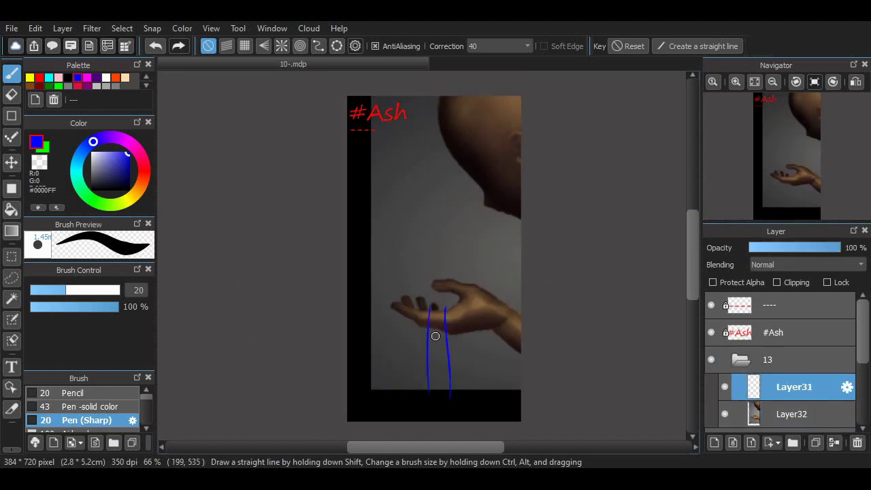
key("ctrl+z")
left_click_drag(438, 310, 439, 382)
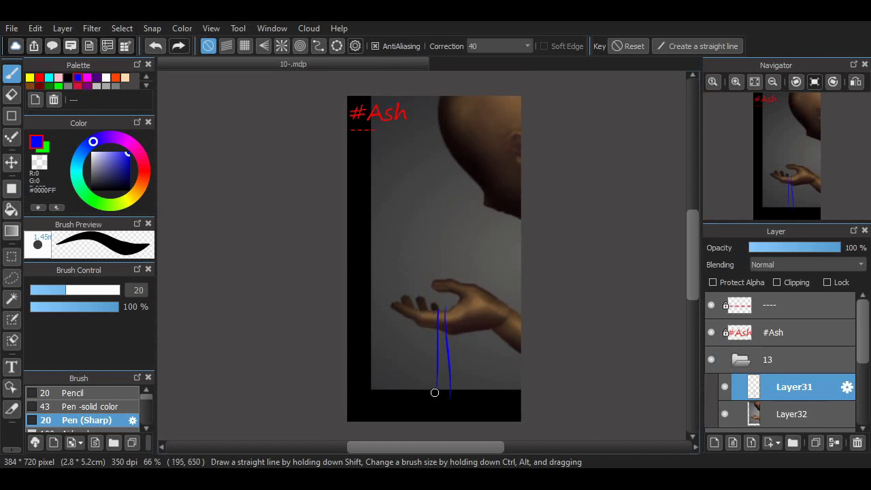
Draw a blue pointed arch above the open hand, from the fingers over to the base of the thumb.
left_click(735, 82)
left_click(736, 81)
mouse_move(415, 364)
left_mouse_down()
mouse_move(469, 260)
mouse_move(511, 312)
left_mouse_up()
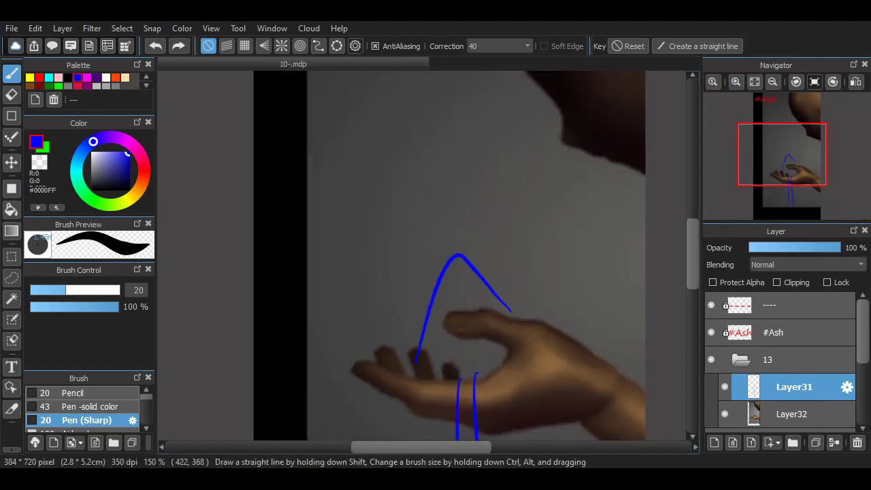
scroll(568, 337, "up", 5)
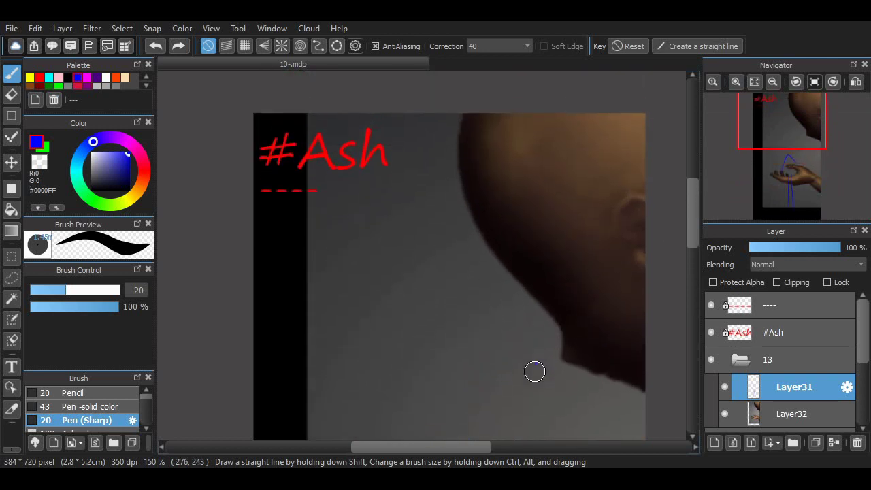
left_click_drag(480, 403, 679, 192)
mouse_move(477, 384)
left_mouse_down()
mouse_move(461, 228)
mouse_move(466, 105)
left_mouse_up()
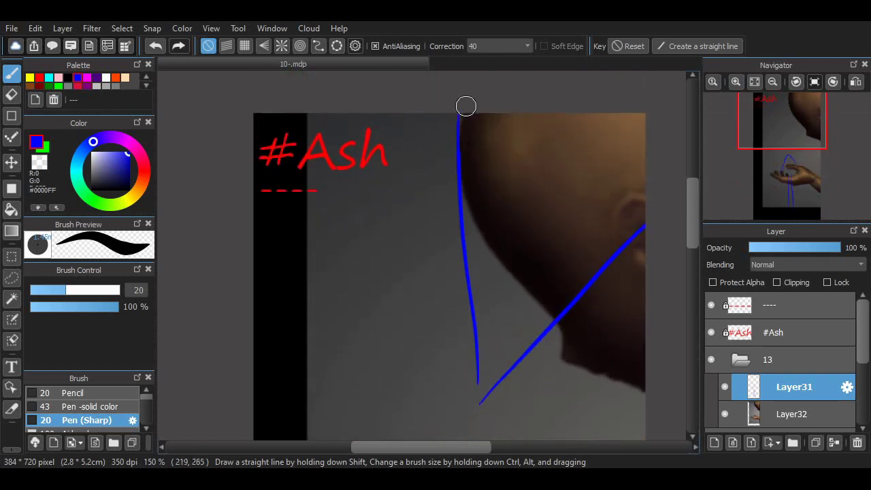
key("ctrl+z")
mouse_move(467, 424)
left_mouse_down()
mouse_move(447, 225)
mouse_move(452, 113)
left_mouse_up()
left_click(773, 82)
left_click(772, 82)
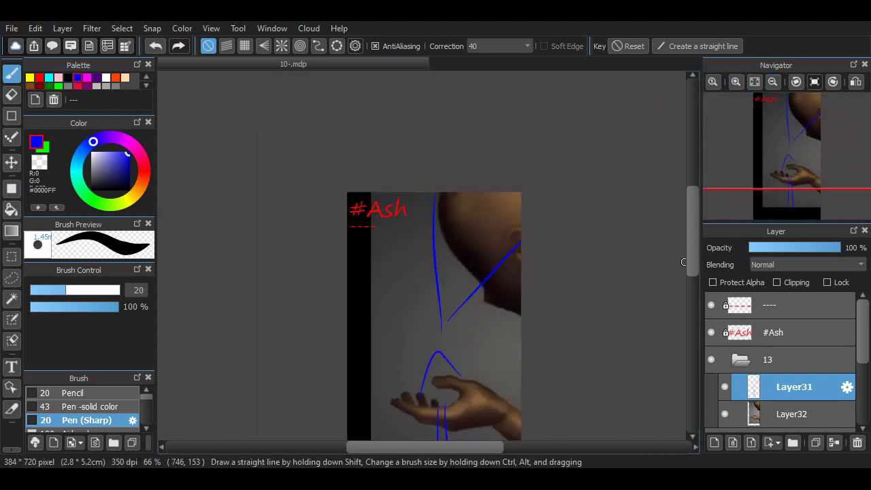
scroll(684, 262, "down", 1)
key("ctrl+z")
key("ctrl+z")
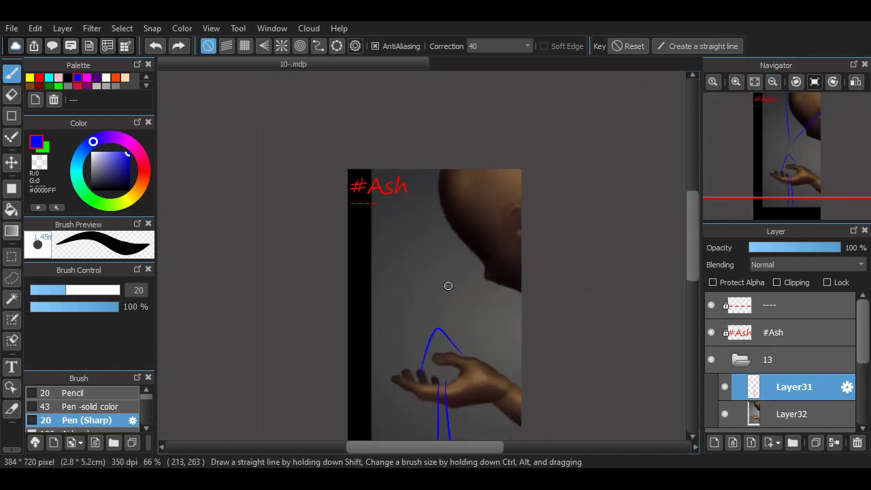
Draw two long blue lines forming a V below the head, and add straight diagonal lines inside it across the head.
mouse_move(445, 287)
left_mouse_down()
mouse_move(528, 183)
mouse_move(433, 166)
left_mouse_up()
left_click_drag(469, 268, 444, 194)
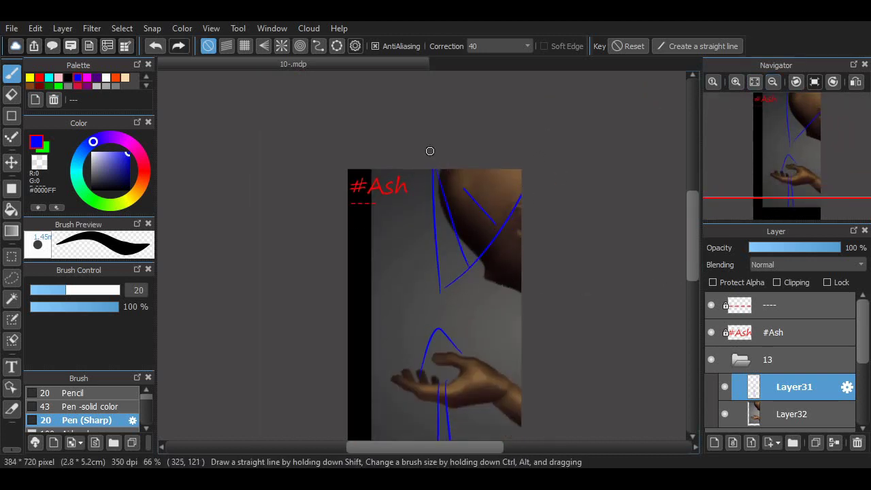
Trace the lower contour of the head in blue, from the long diagonal line to the canvas's right edge.
scroll(682, 227, "down", 3)
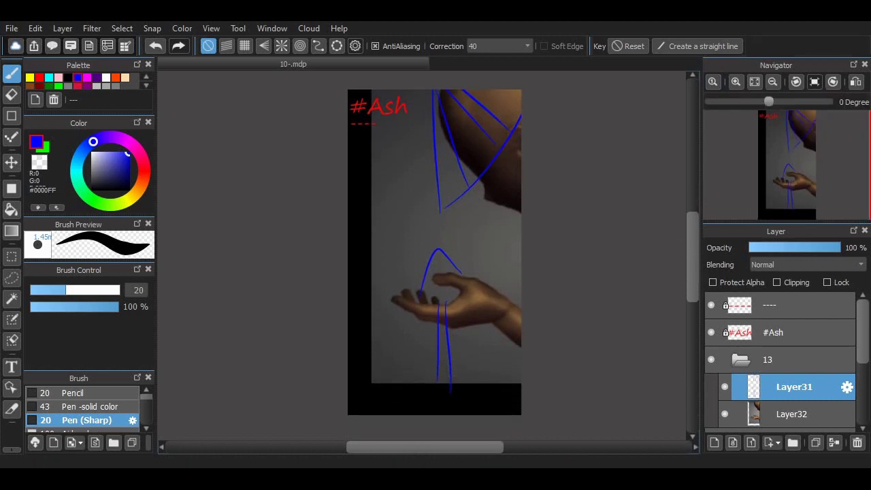
left_click(735, 81)
left_click(735, 82)
mouse_move(693, 255)
left_mouse_down()
mouse_move(692, 217)
mouse_move(692, 232)
left_mouse_up()
left_click_drag(561, 207, 565, 237)
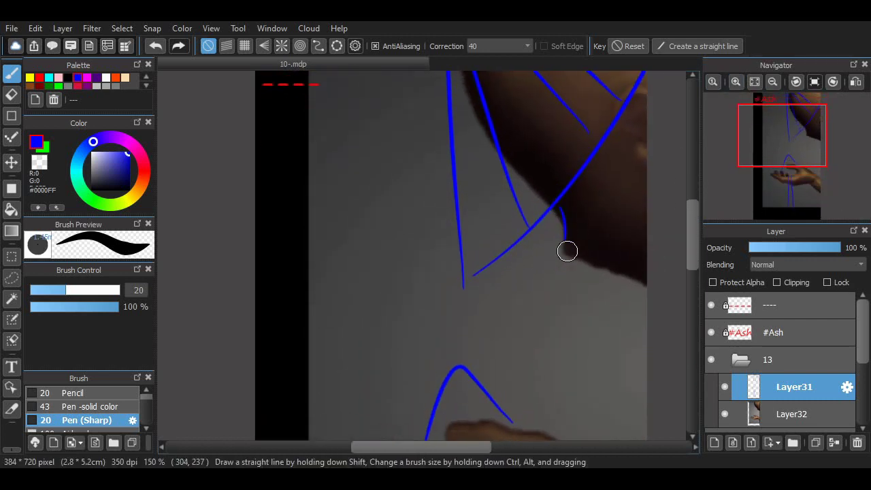
key("ctrl+z")
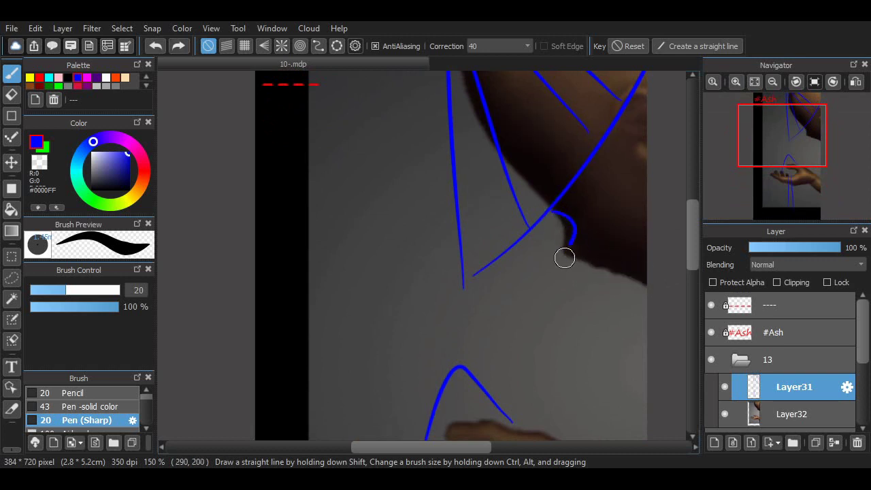
mouse_move(551, 211)
left_mouse_down()
mouse_move(558, 259)
mouse_move(663, 272)
left_mouse_up()
key("ctrl+z")
mouse_move(553, 209)
left_mouse_down()
mouse_move(621, 271)
mouse_move(652, 276)
left_mouse_up()
key("ctrl+z")
mouse_move(553, 208)
left_mouse_down()
mouse_move(575, 260)
mouse_move(649, 275)
left_mouse_up()
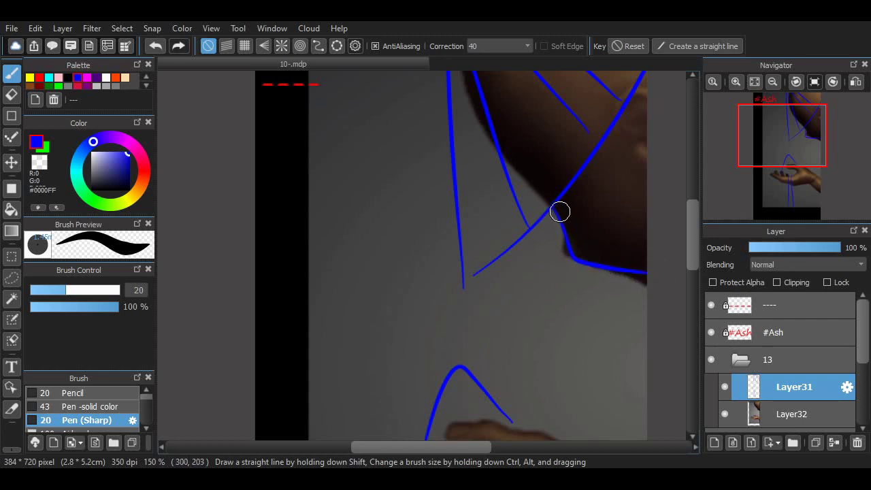
key("ctrl+z")
mouse_move(557, 208)
left_mouse_down()
mouse_move(564, 243)
mouse_move(648, 279)
left_mouse_up()
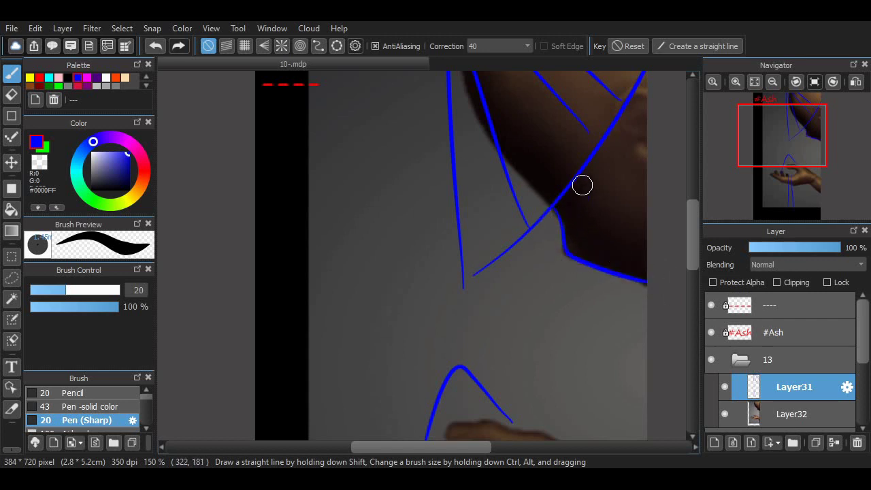
Draw curved blue lines from the long diagonal through the lower head, with short slanted lines near its bottom contour.
left_click_drag(582, 184, 582, 195)
key("ctrl+z")
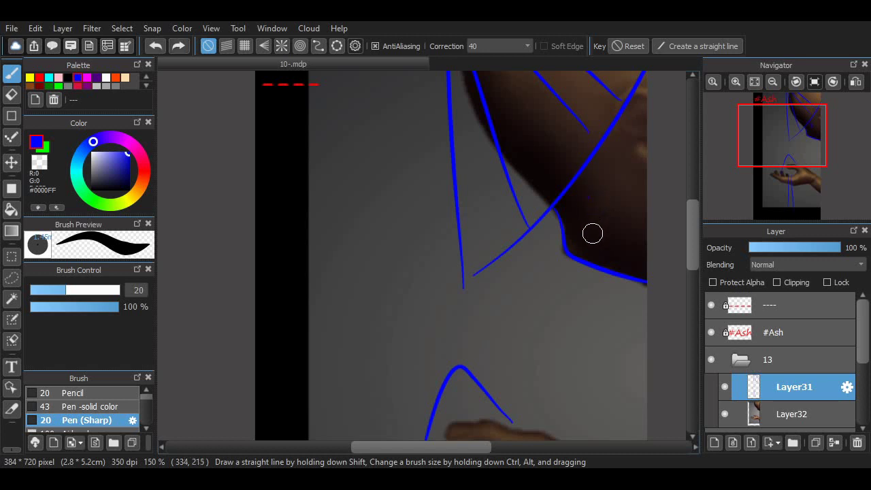
left_click_drag(614, 267, 658, 267)
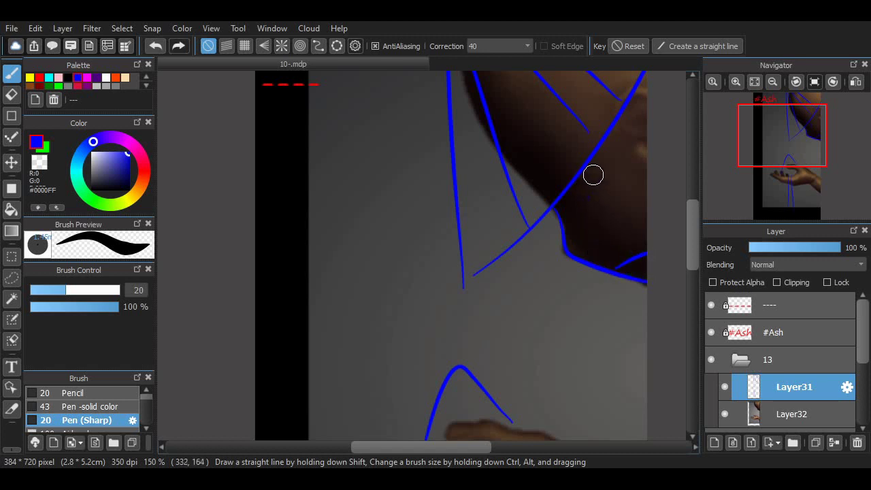
left_click_drag(601, 266, 630, 213)
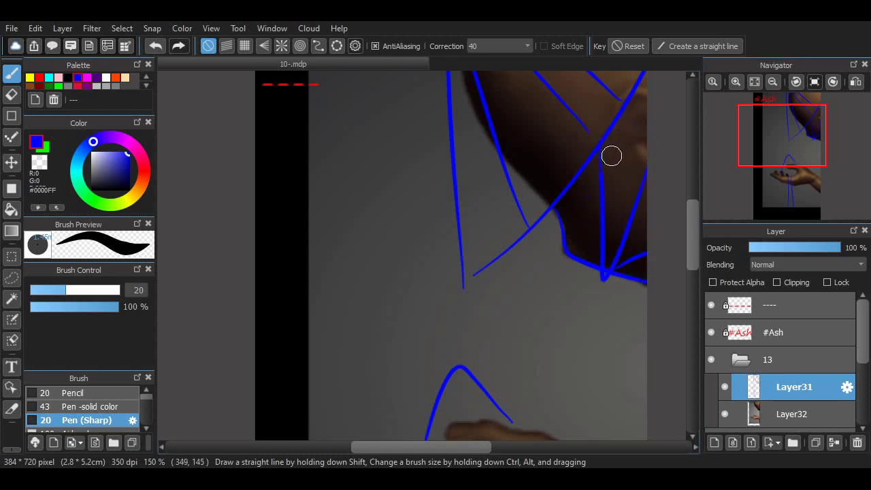
key("ctrl+z")
mouse_move(596, 154)
left_mouse_down()
mouse_move(610, 194)
mouse_move(640, 171)
left_mouse_up()
key("ctrl+z")
mouse_move(600, 152)
left_mouse_down()
mouse_move(635, 251)
mouse_move(659, 200)
left_mouse_up()
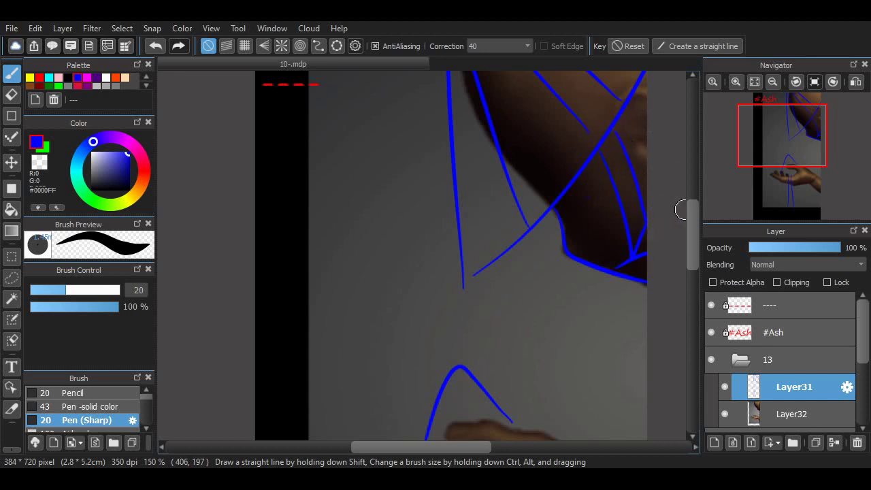
scroll(666, 224, "up", 1)
key("ctrl+z")
mouse_move(592, 170)
left_mouse_down()
mouse_move(606, 297)
mouse_move(643, 270)
left_mouse_up()
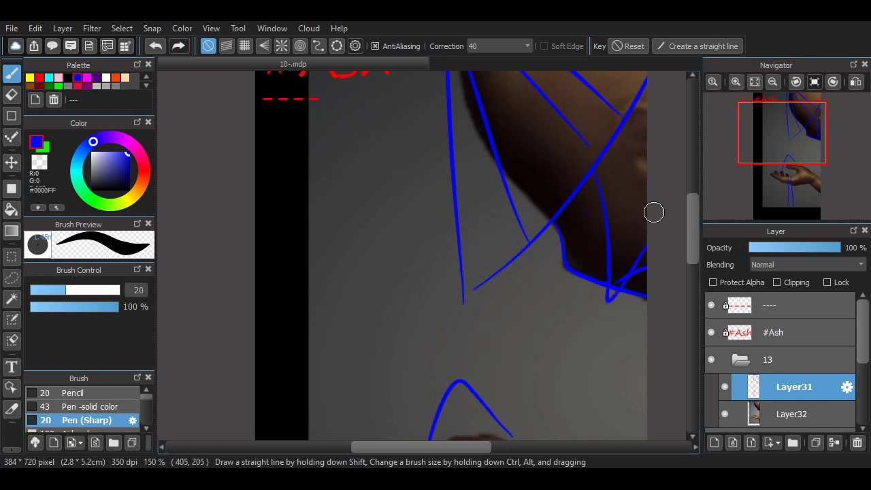
Add a small blue loop just below the head's bottom contour and short strokes inside the lower head.
scroll(651, 238, "up", 4)
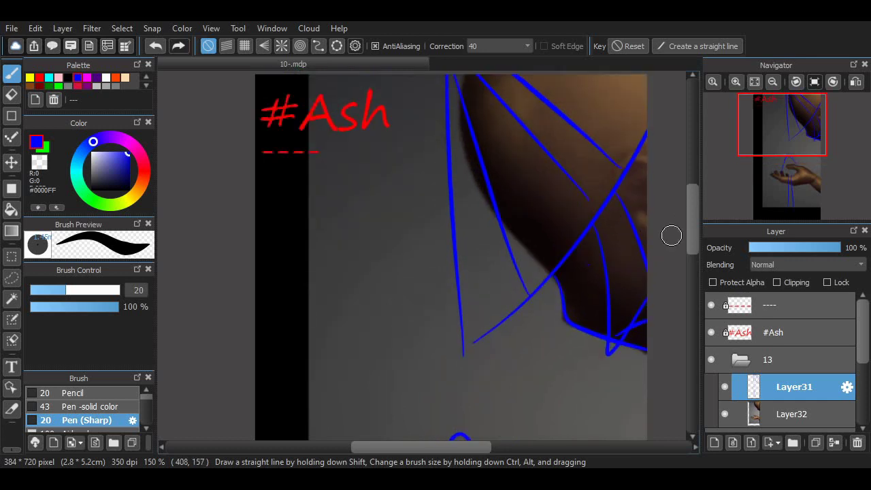
mouse_move(692, 208)
left_mouse_down()
mouse_move(693, 243)
mouse_move(692, 219)
left_mouse_up()
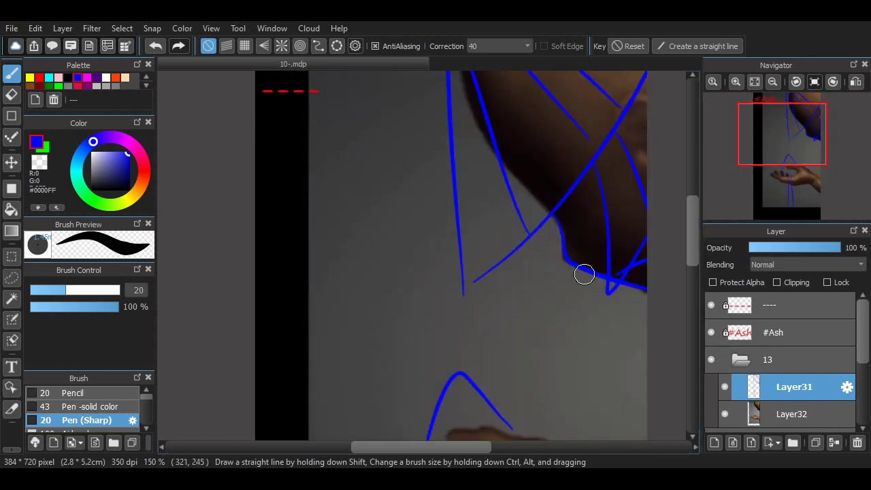
left_click_drag(594, 284, 597, 311)
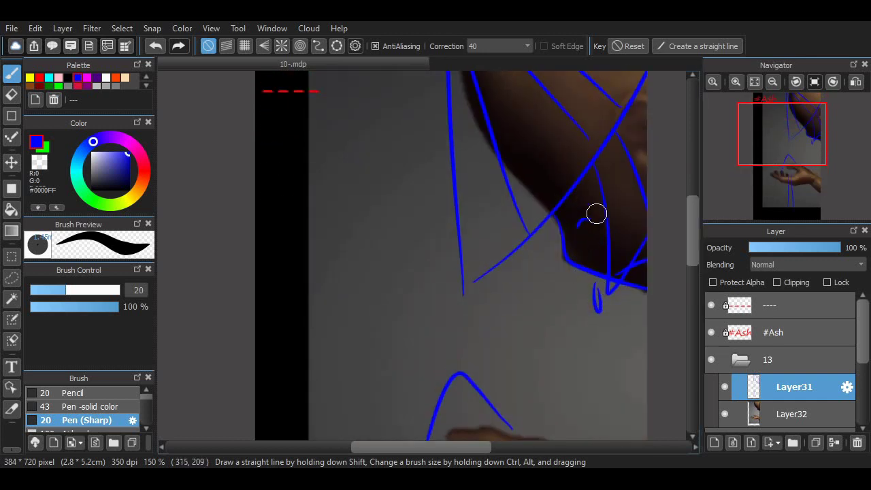
left_click_drag(591, 229, 586, 222)
key("ctrl+z")
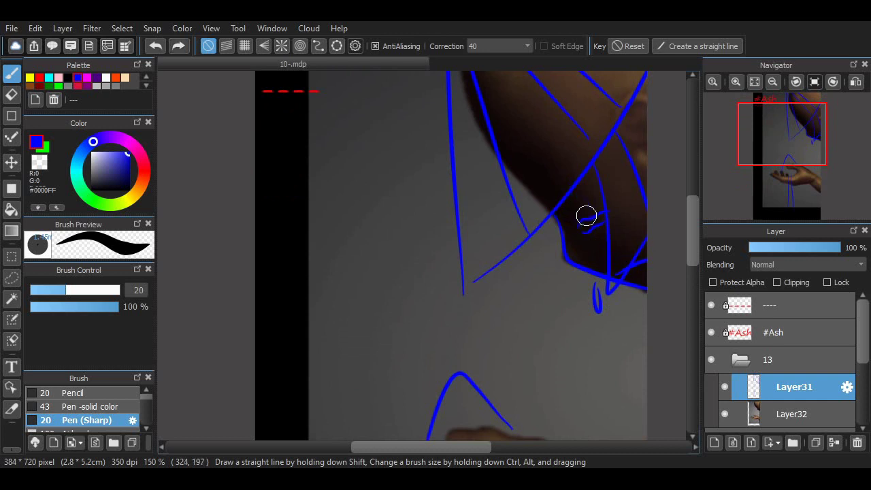
Add small blue dots and dashes inside the pointed arch above the open hand.
scroll(463, 252, "down", 5)
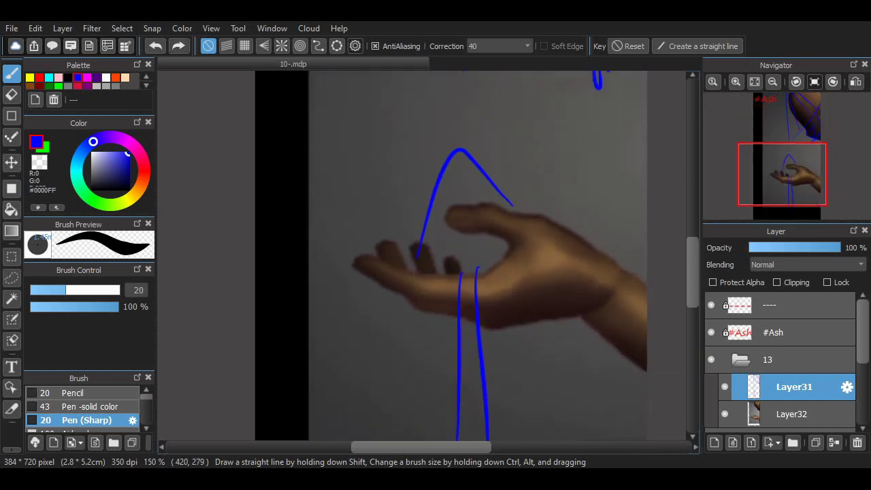
left_click(449, 253)
left_click_drag(474, 254, 483, 258)
left_click_drag(483, 203, 488, 206)
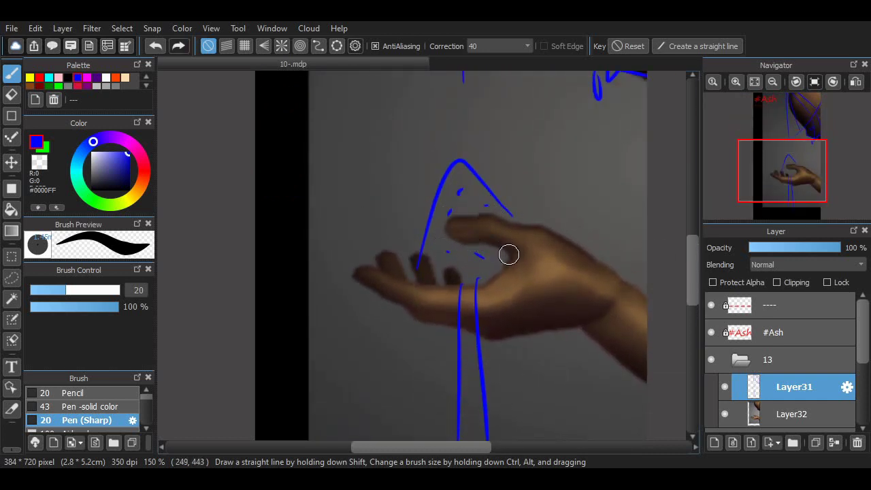
left_click_drag(622, 262, 602, 371)
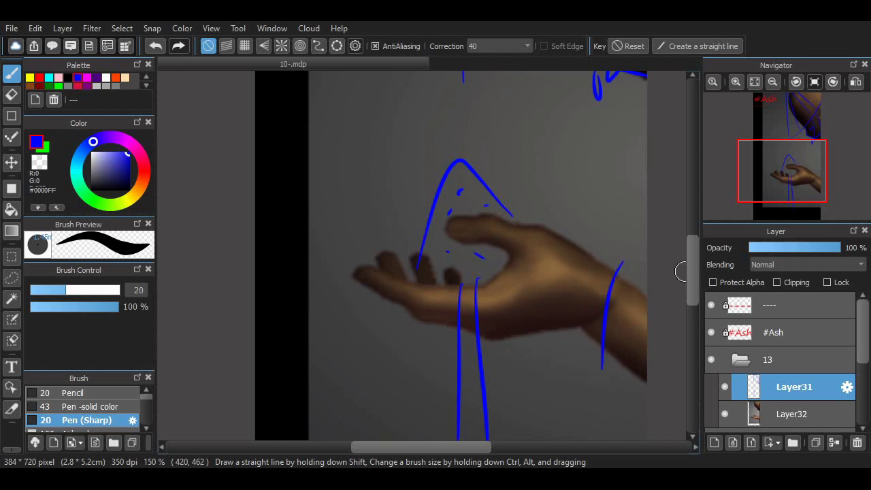
scroll(684, 293, "down", 1)
left_click_drag(693, 278, 693, 289)
key("ctrl+z")
Outline a flared blue sleeve around the wrist out to the canvas edge, with a small arch on its lower hem.
mouse_move(629, 167)
left_mouse_down()
mouse_move(559, 307)
mouse_move(636, 272)
mouse_move(634, 185)
mouse_move(645, 251)
left_mouse_up()
left_click_drag(631, 167, 646, 240)
left_click_drag(638, 328, 654, 334)
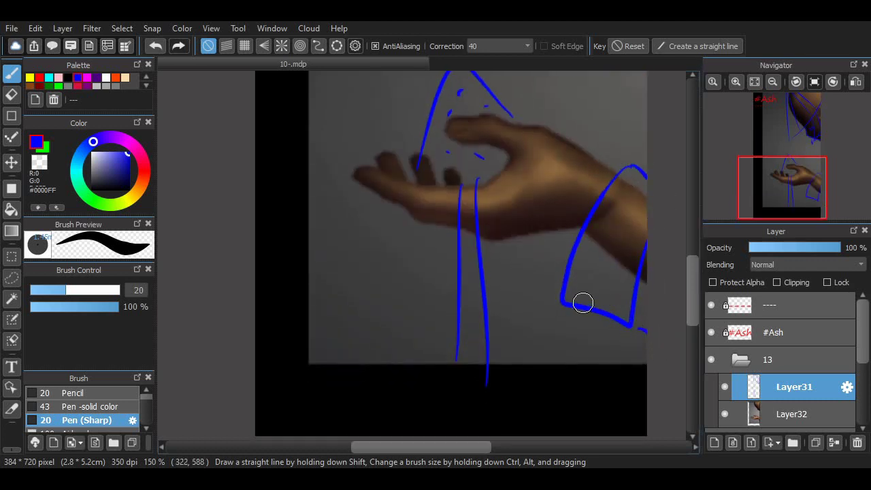
left_click_drag(584, 303, 621, 327)
Draw curved blue diagonals rising from the long vertical line across the head, forming a crosshatched net with the existing lines.
scroll(621, 326, "up", 12)
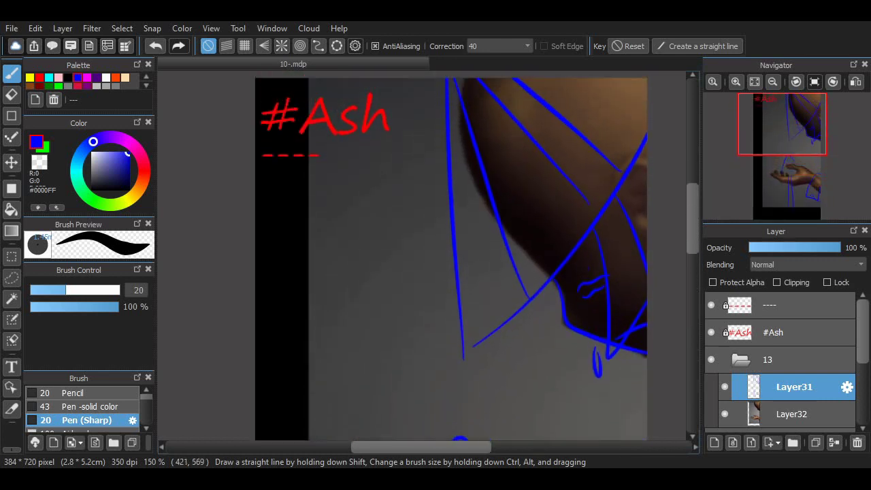
left_click_drag(451, 132, 503, 82)
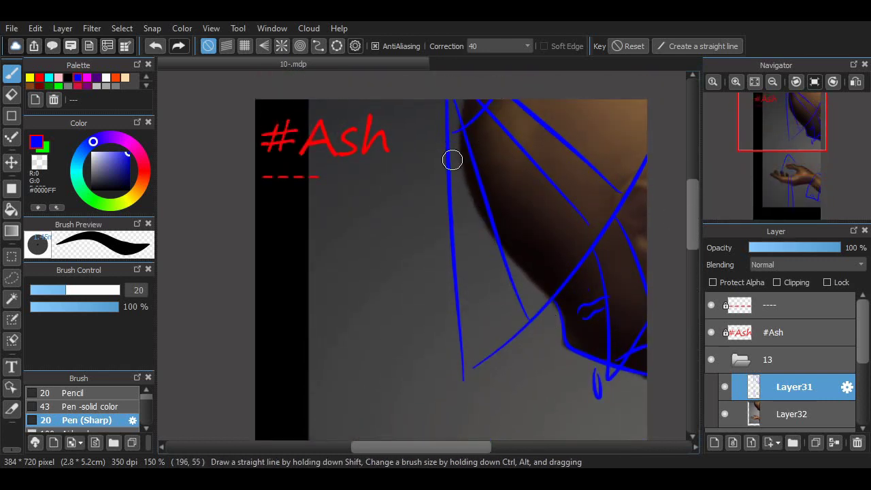
left_click_drag(458, 160, 522, 85)
left_click_drag(458, 255, 507, 217)
left_click_drag(457, 304, 534, 246)
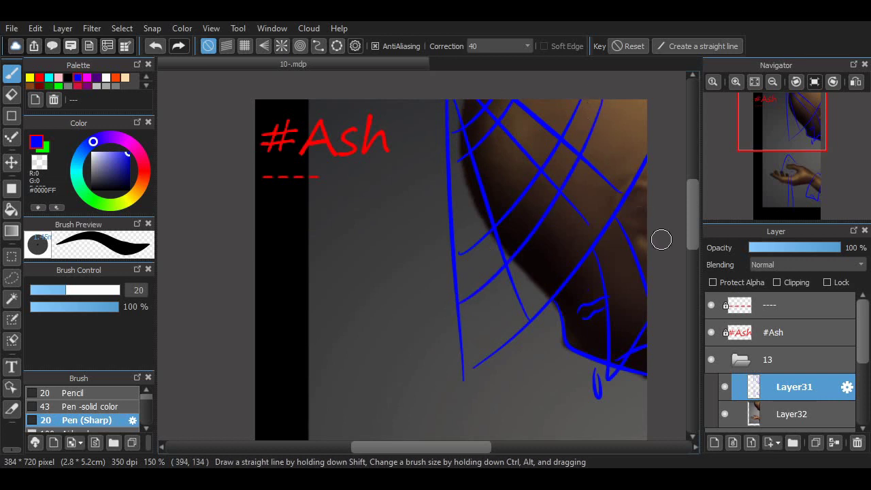
Add a short blue line in the black band below the hand and a jagged blue line across the back of the hand.
scroll(673, 231, "down", 4)
scroll(450, 205, "down", 9)
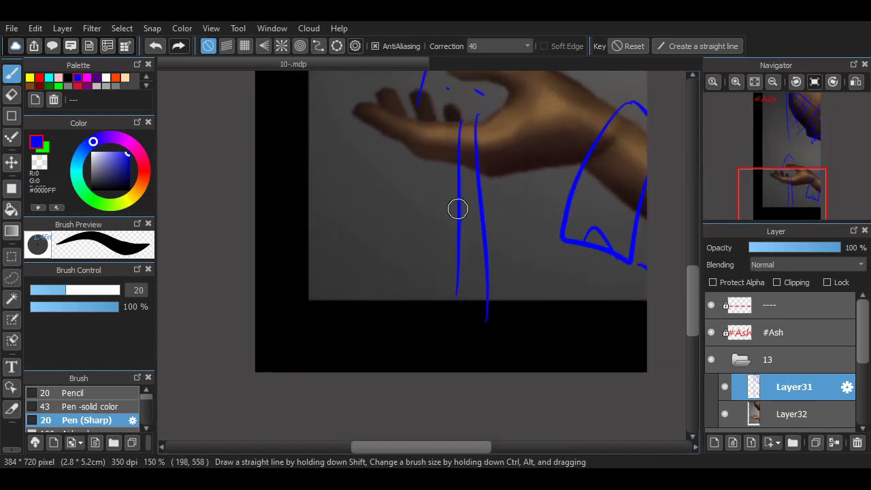
left_click_drag(464, 315, 455, 379)
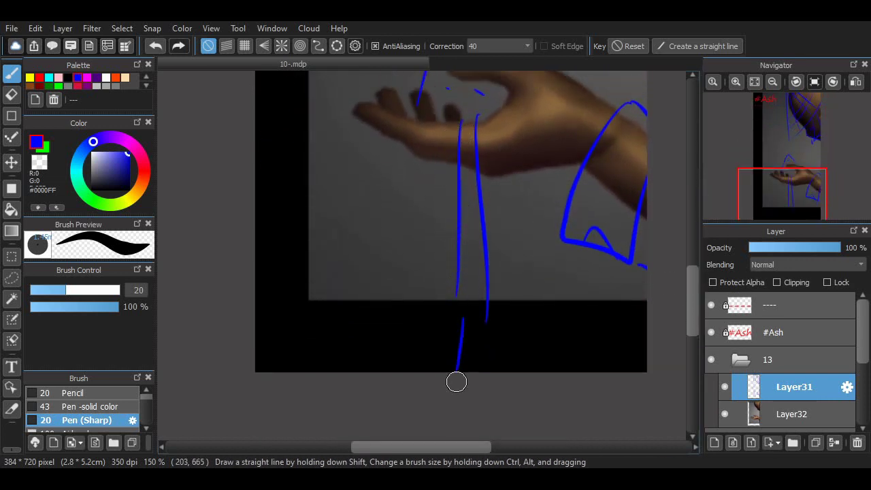
scroll(680, 293, "up", 8)
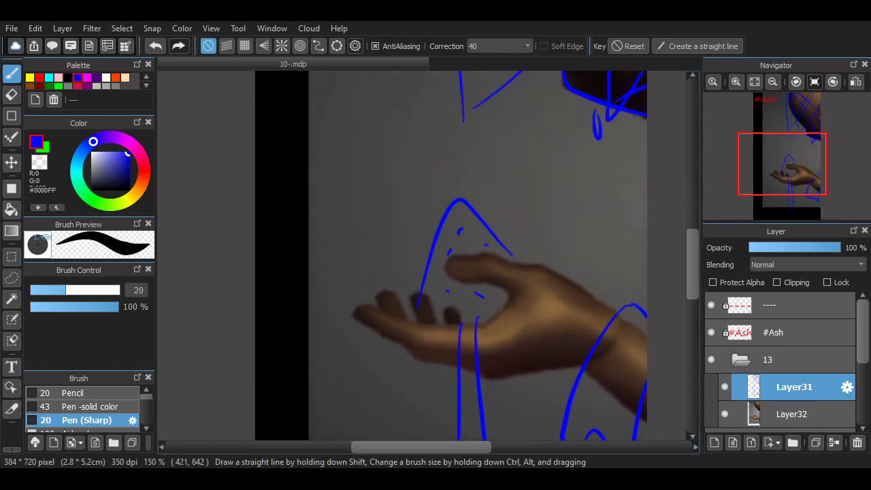
scroll(671, 266, "down", 3)
mouse_move(560, 279)
left_mouse_down()
mouse_move(566, 326)
mouse_move(605, 312)
left_mouse_up()
Examine the blue line drawing over the head and the open hand.
scroll(671, 279, "up", 7)
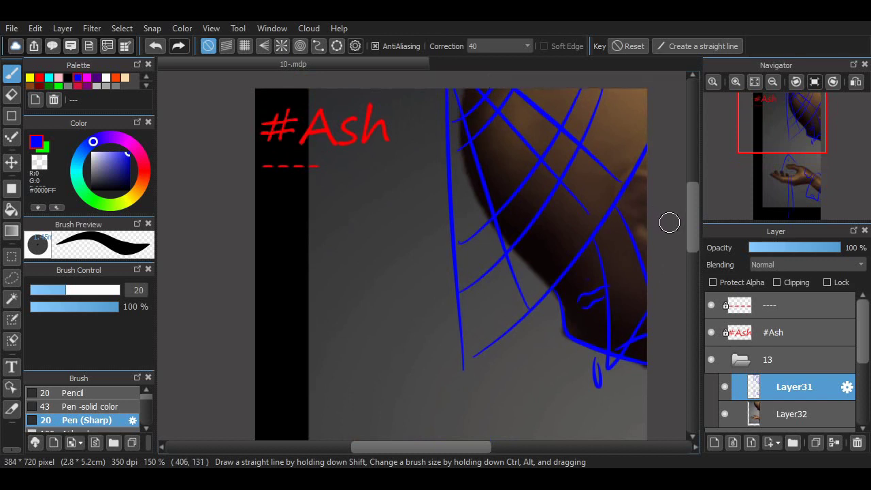
scroll(684, 224, "up", 2)
scroll(684, 224, "down", 2)
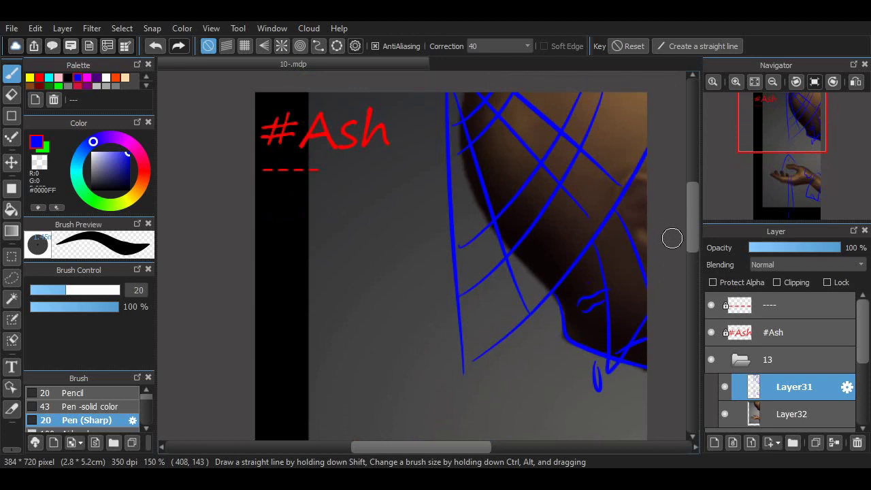
scroll(675, 237, "down", 5)
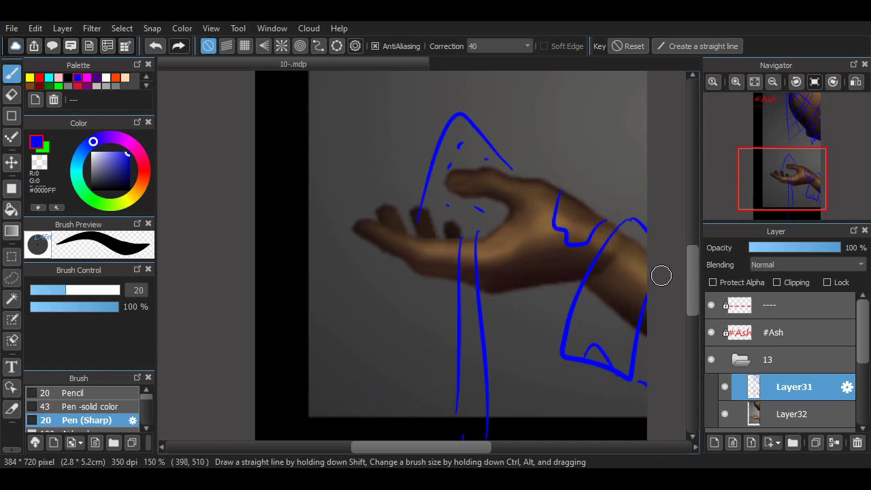
scroll(680, 209, "up", 6)
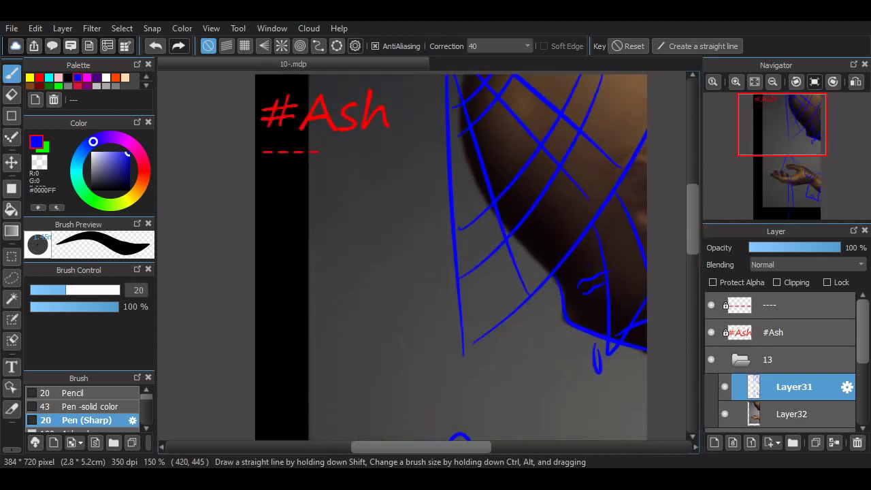
scroll(680, 209, "down", 5)
scroll(681, 260, "down", 3)
scroll(681, 261, "up", 3)
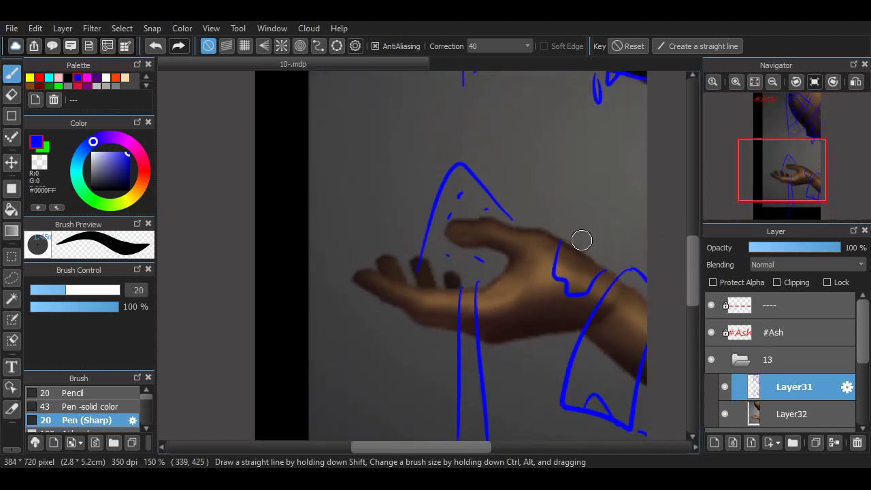
Draw a small blue peak beside the pointed arch and broken blue lines falling from the fingers into the black band.
left_click_drag(504, 208, 542, 250)
mouse_move(417, 290)
left_mouse_down()
mouse_move(421, 322)
mouse_move(453, 330)
mouse_move(450, 373)
left_mouse_up()
left_click_drag(439, 385, 440, 420)
scroll(681, 279, "down", 3)
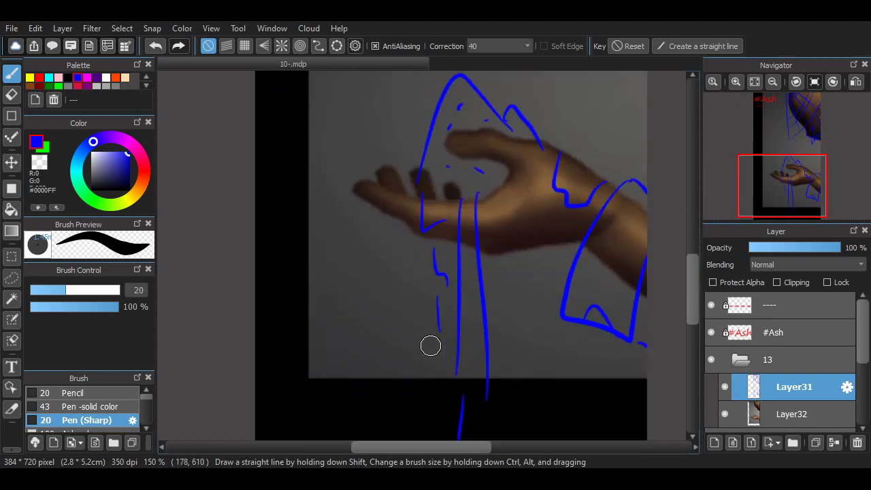
left_click_drag(430, 344, 439, 390)
left_click_drag(473, 367, 481, 407)
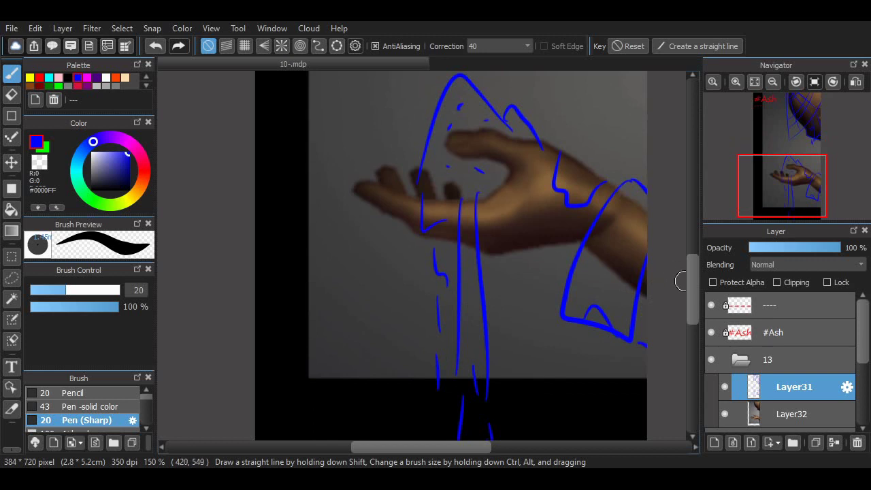
Add the two-line text "All is gone" and "...it all burn..." in red between the head and the hand.
scroll(685, 279, "up", 6)
scroll(614, 282, "up", 1)
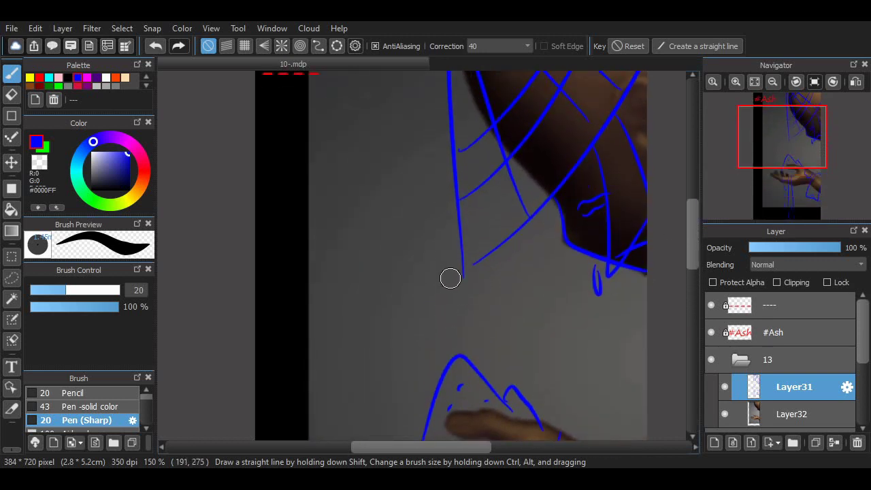
left_click_drag(692, 224, 693, 298)
scroll(485, 364, "up", 5)
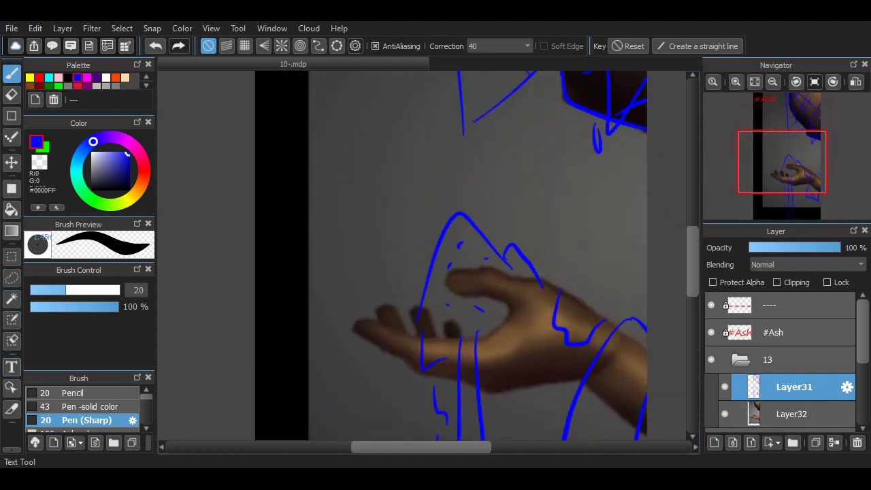
left_click(11, 367)
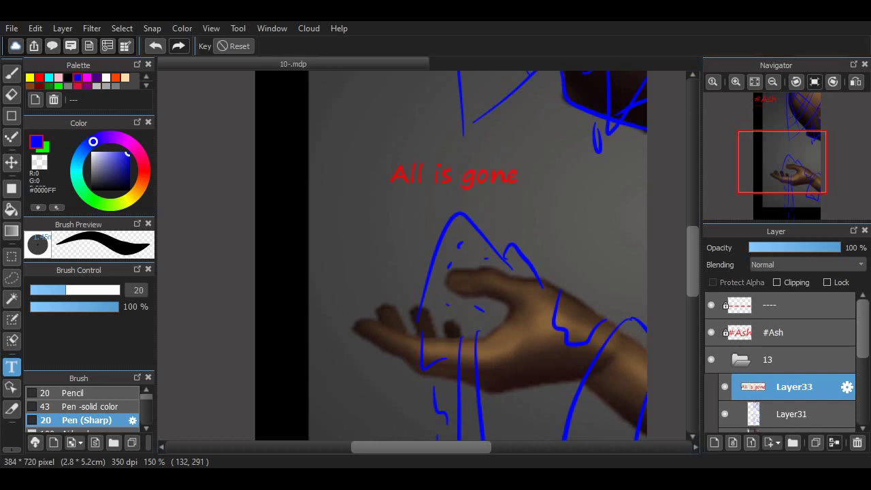
key("Return")
type("...it all burn...")
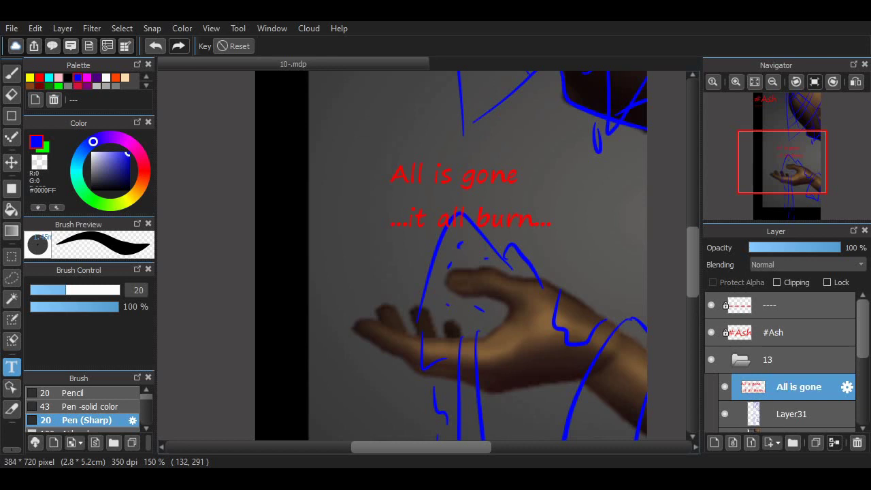
Make the "All is gone" text white and move it beside the head's net lines, overlapping the black side strip.
left_click_drag(692, 252, 692, 218)
left_click_drag(488, 351, 384, 296)
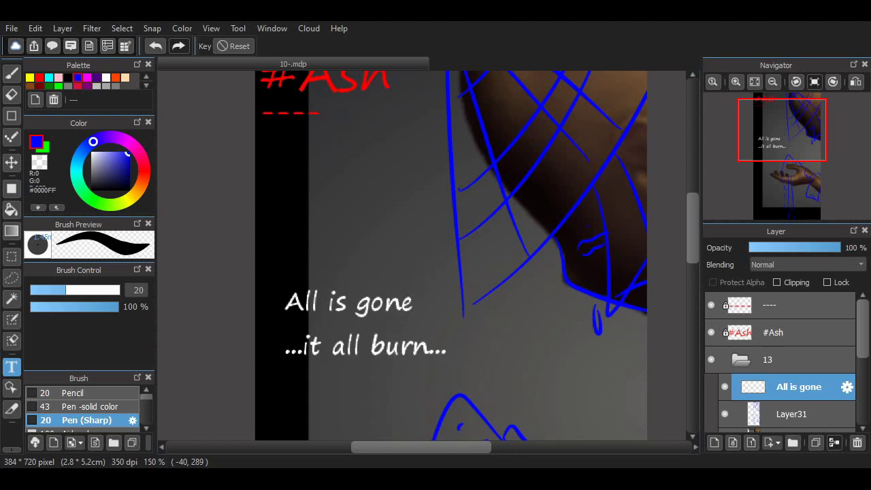
scroll(452, 255, "down", 5)
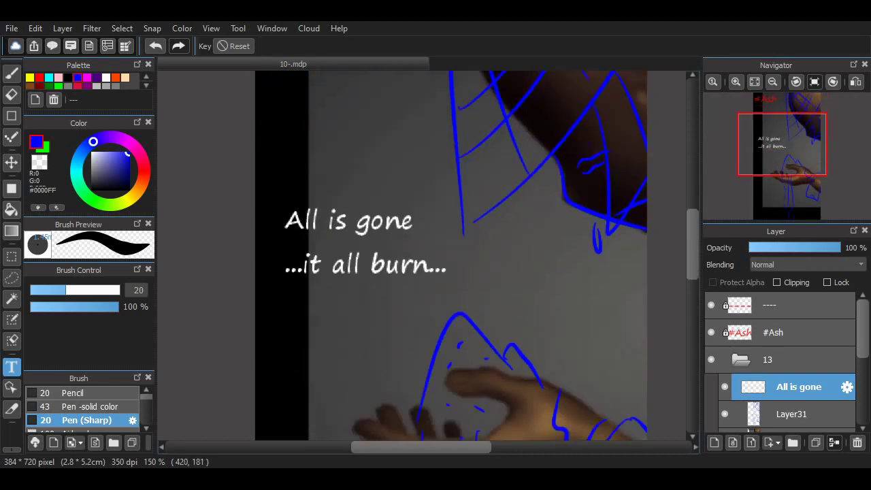
scroll(452, 256, "up", 5)
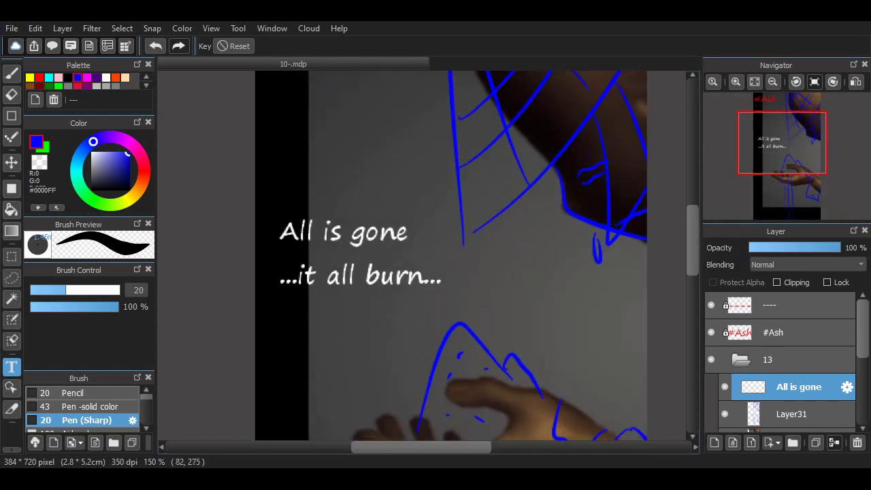
left_click_drag(339, 196, 341, 200)
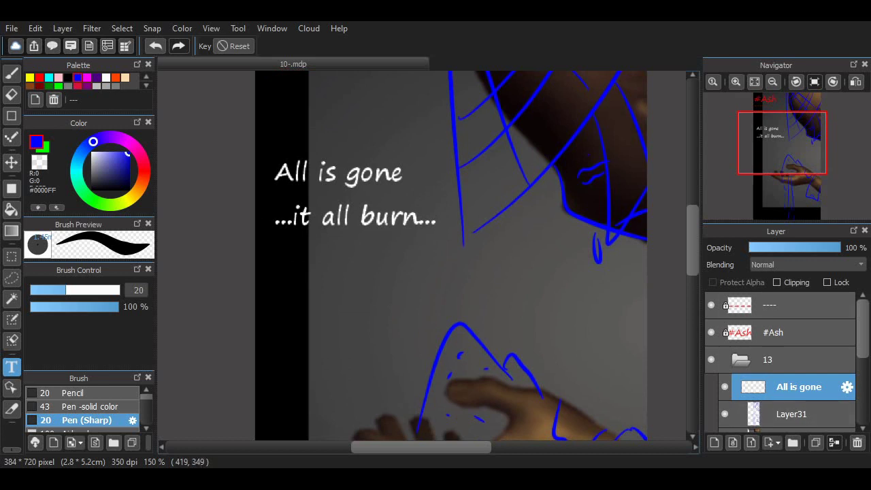
Lock the "All is gone" text layer and return to Layer31 with the Brush tool.
left_click(827, 282)
left_click(793, 414)
key("b")
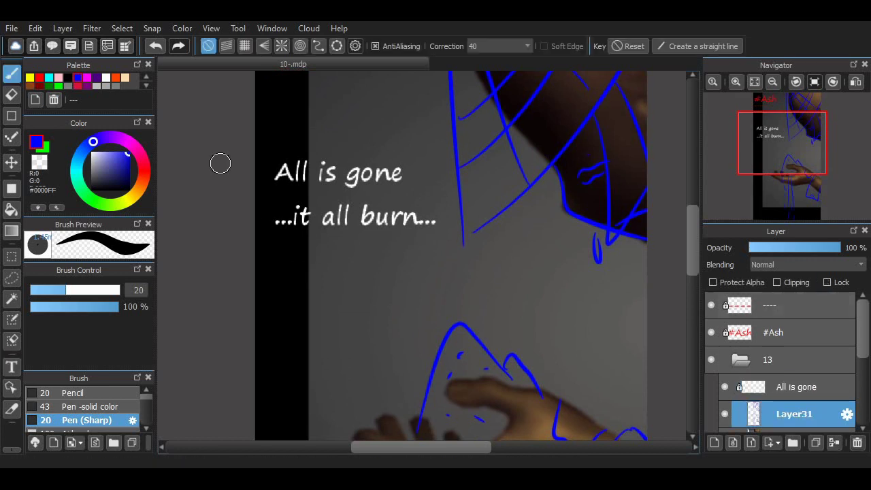
Add small blue V-shaped strokes along the lower edge of the net lines beside the head.
scroll(220, 161, "up", 3)
scroll(220, 162, "down", 3)
scroll(494, 243, "down", 3)
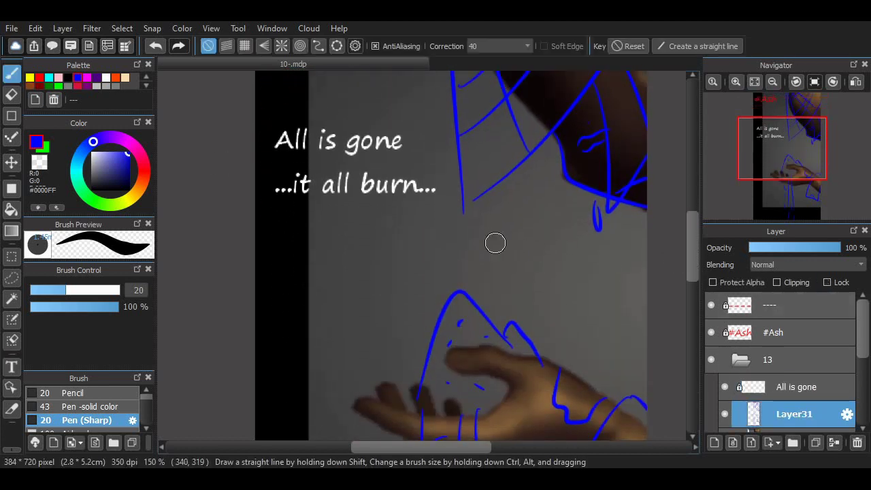
scroll(600, 162, "up", 8)
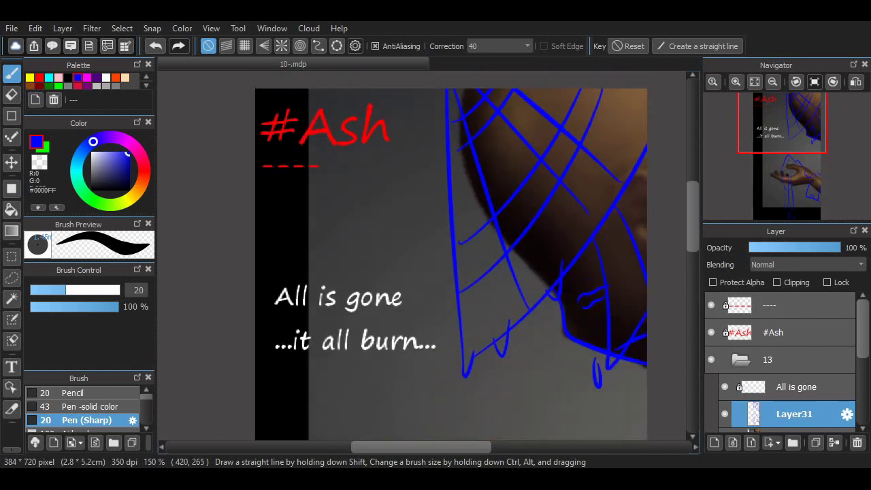
Add a blue V-shaped stroke below the palm, short dashes beside the falling lines, and strokes inside the small peak.
scroll(630, 158, "down", 2)
scroll(452, 255, "down", 20)
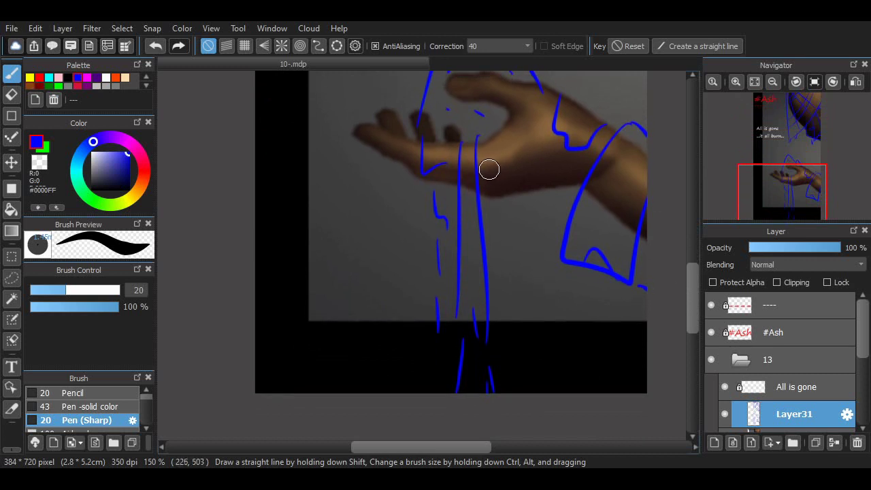
mouse_move(490, 164)
left_mouse_down()
mouse_move(497, 195)
mouse_move(507, 164)
left_mouse_up()
left_click_drag(501, 209, 495, 242)
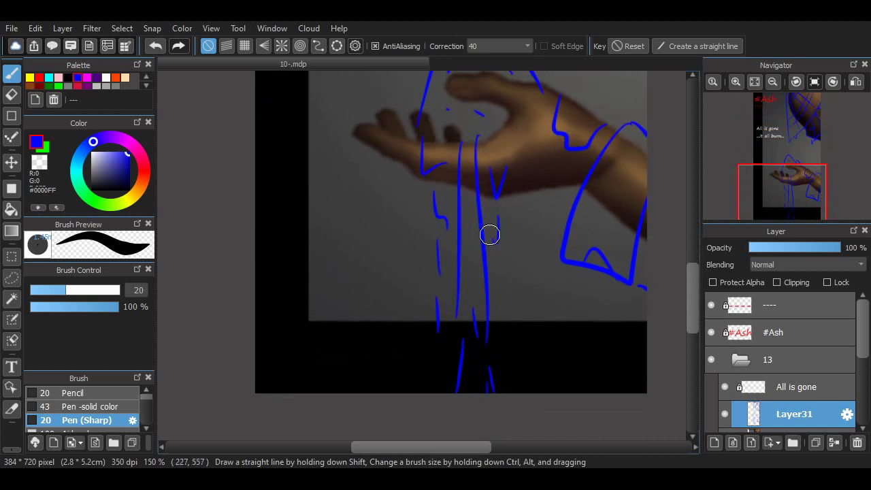
left_click_drag(506, 361, 519, 388)
scroll(681, 310, "up", 5)
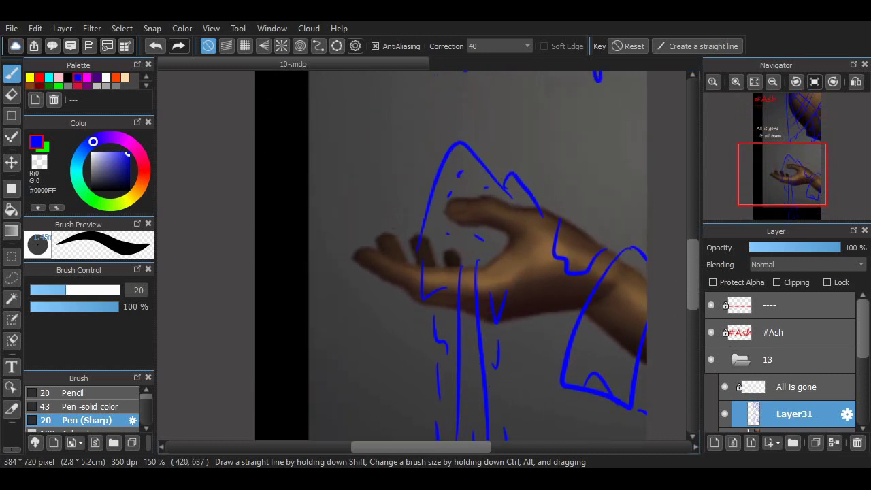
scroll(451, 256, "down", 5)
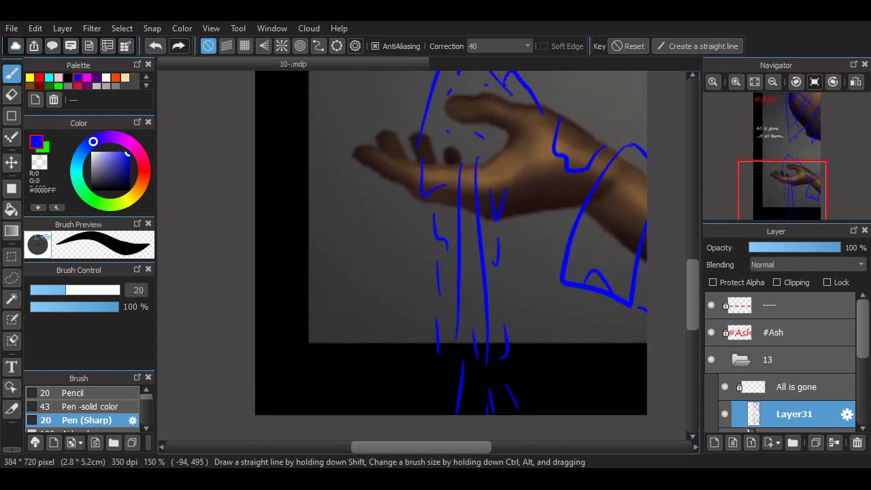
Set the brush color to red (#FF0000), try a long curve with short strokes below the palm, and undo the strokes.
left_click(40, 77)
left_click_drag(487, 176, 394, 393)
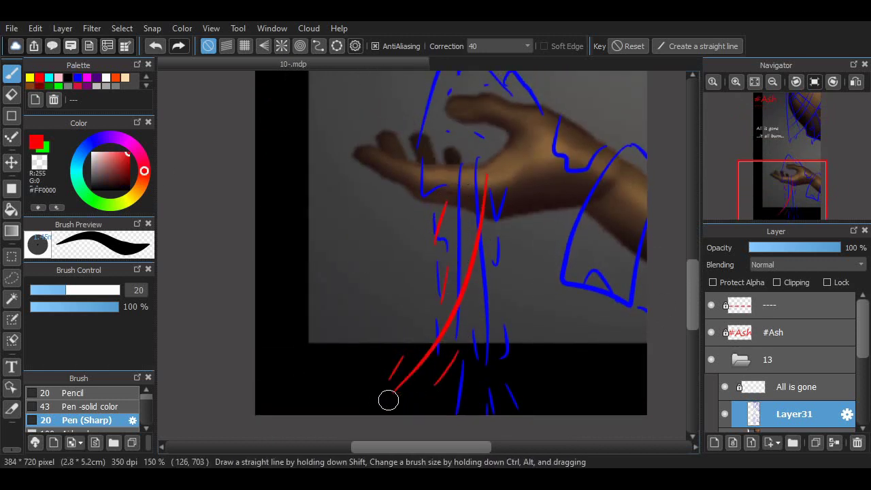
key("ctrl+z")
key("ctrl+z")
key("ctrl+z")
key("ctrl+z")
key("ctrl+z")
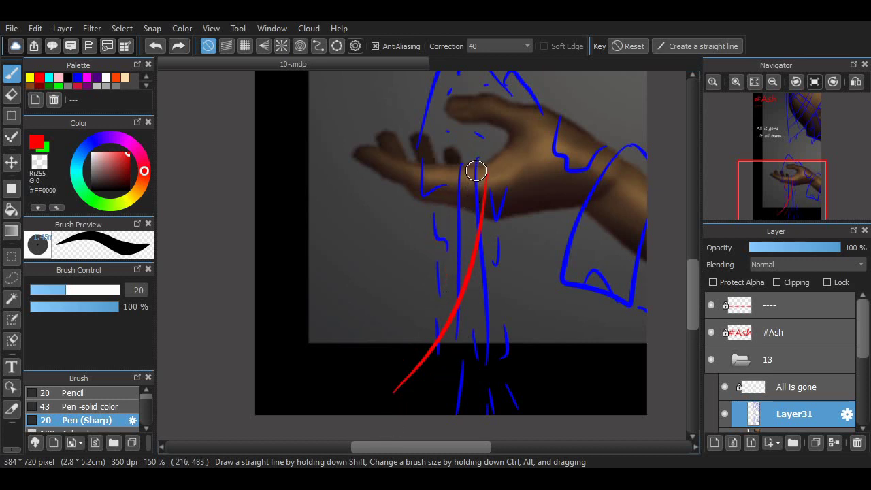
Draw a long red curve from the palm toward the lower left with short red dashes alongside, plus a short red line at the arch's tip.
left_click_drag(479, 157, 356, 345)
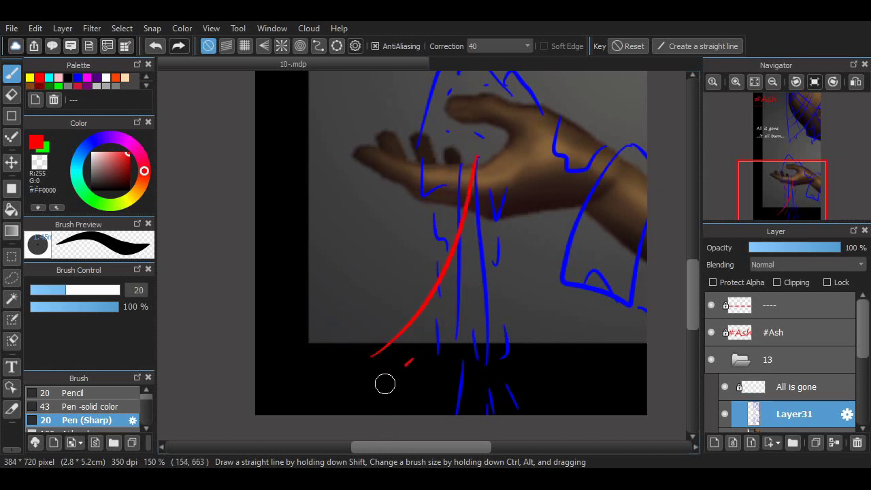
left_click_drag(385, 384, 386, 384)
left_click_drag(355, 347, 343, 360)
left_click_drag(429, 232, 416, 255)
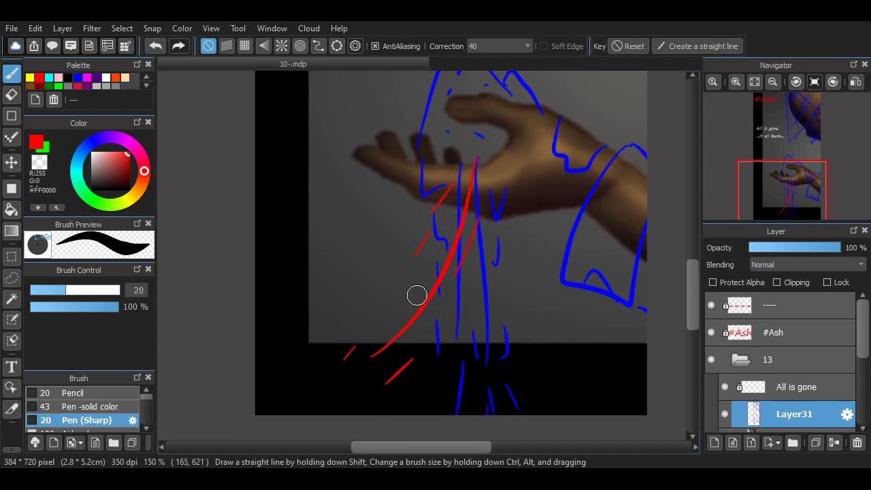
scroll(442, 198, "up", 3)
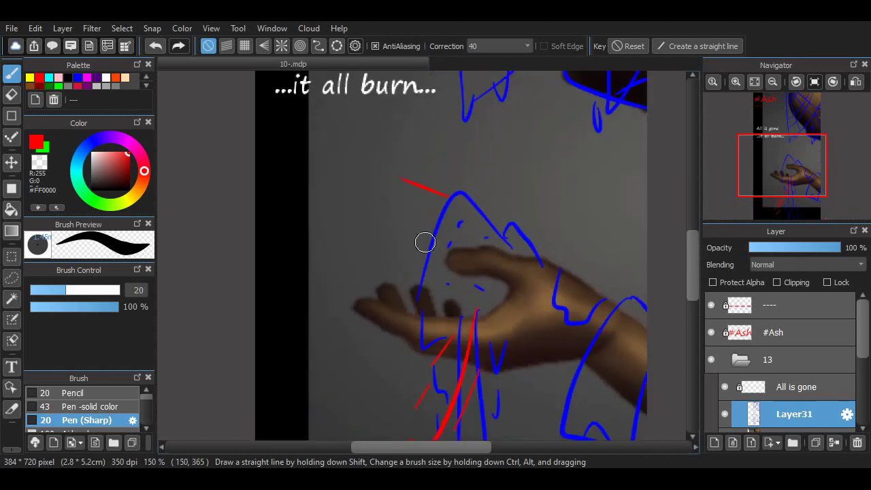
Undo the red line at the arch's tip and draw two short red strokes apart from the arch, above the fingertips.
key("ctrl+z")
left_click_drag(434, 196, 386, 174)
left_click_drag(353, 245, 329, 236)
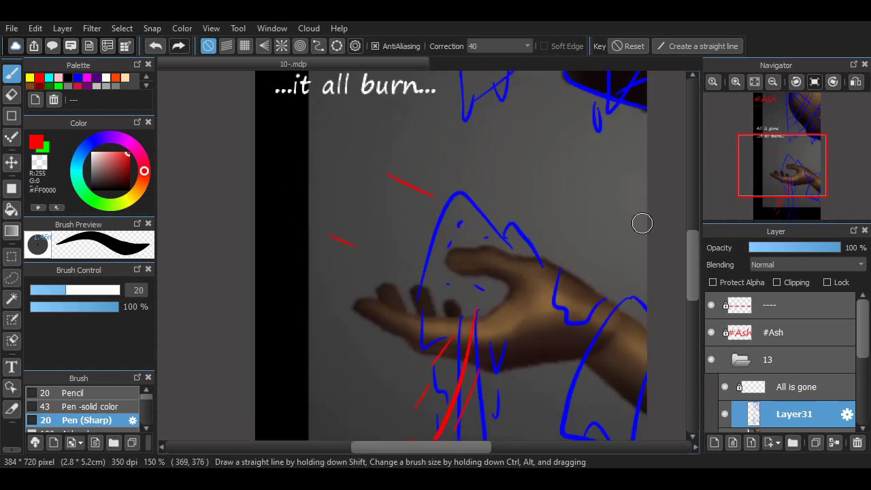
Draw red curves from the net's lower edge meeting at a point below the head, with two small beads and a tail hanging beneath.
scroll(442, 255, "up", 5)
scroll(443, 255, "down", 3)
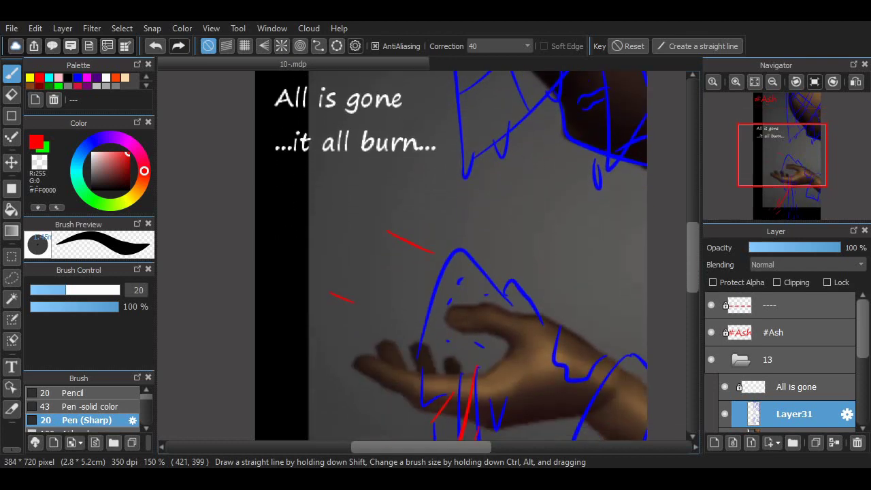
scroll(443, 255, "up", 1)
scroll(442, 256, "up", 4)
scroll(442, 256, "down", 7)
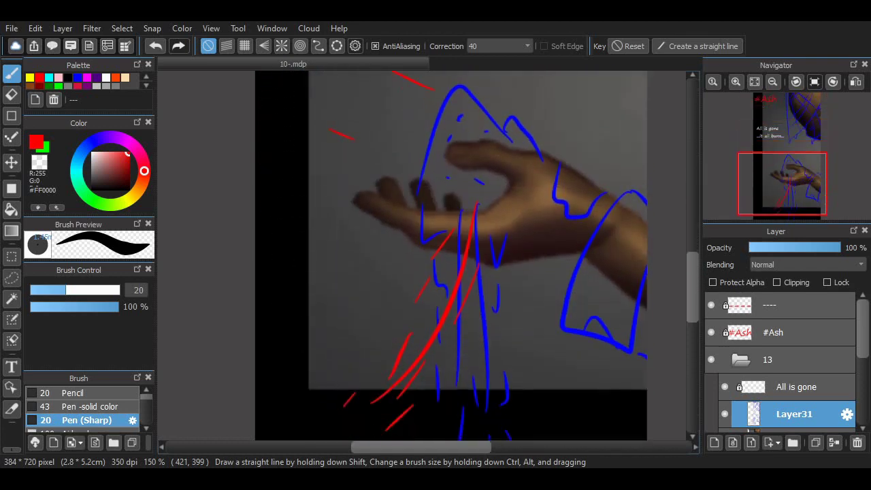
scroll(442, 256, "up", 2)
scroll(442, 256, "up", 5)
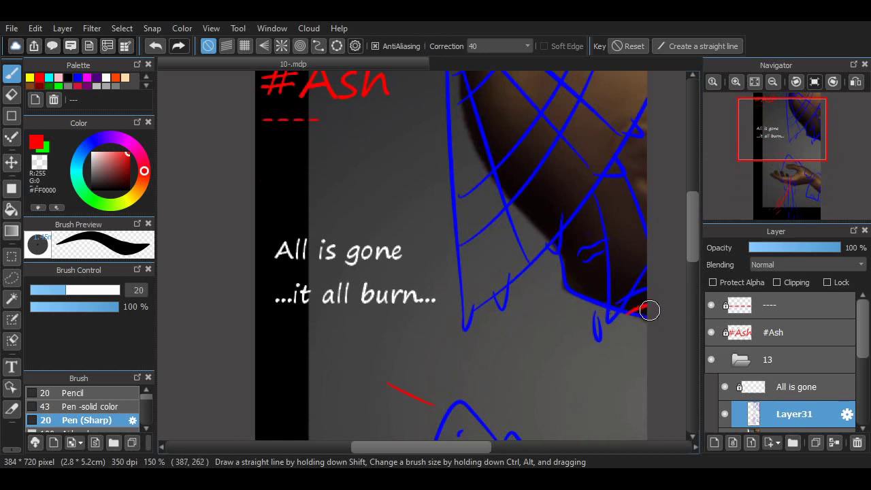
key("ctrl+z")
left_click_drag(590, 189, 658, 277)
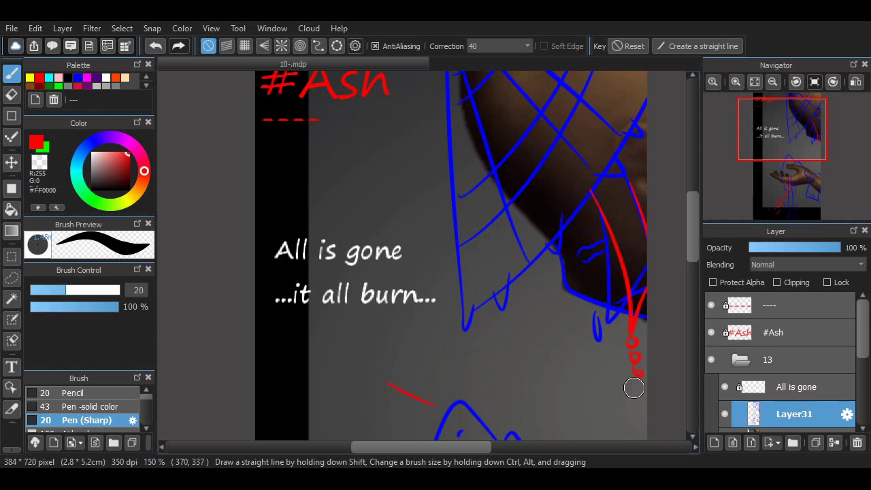
key("ctrl+z")
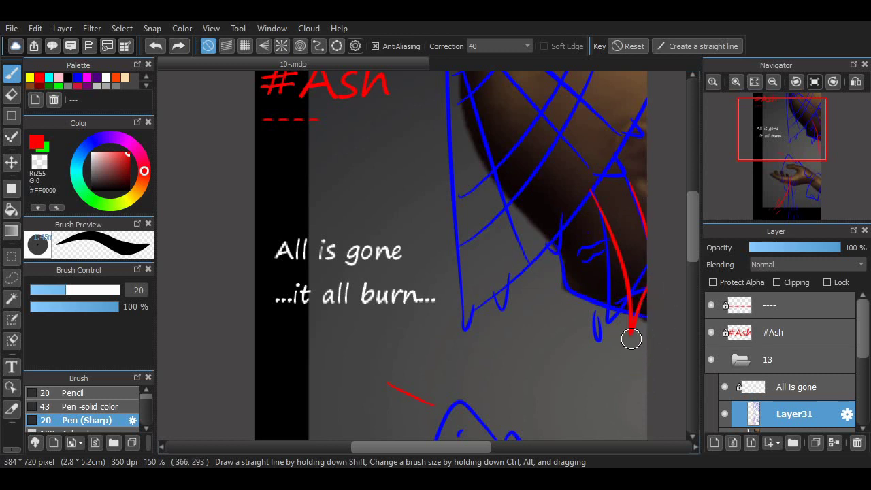
mouse_move(631, 338)
left_mouse_down()
mouse_move(631, 378)
mouse_move(631, 348)
left_mouse_up()
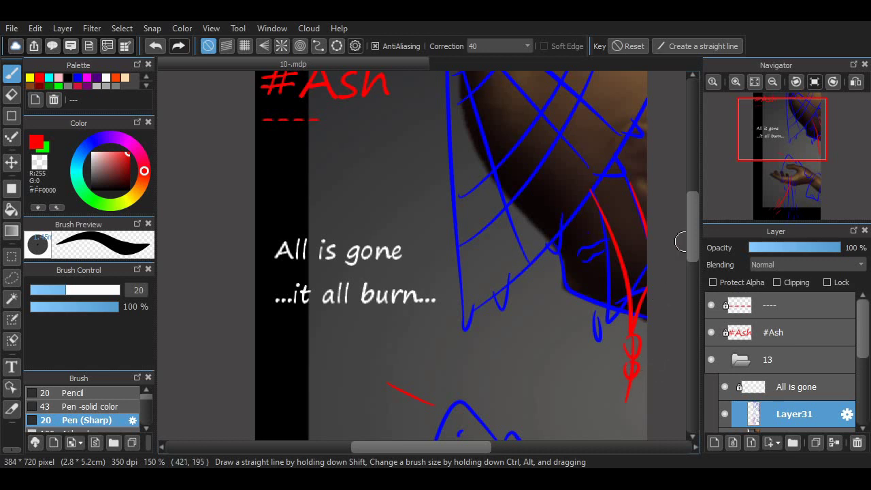
scroll(681, 242, "up", 2)
scroll(580, 250, "down", 3)
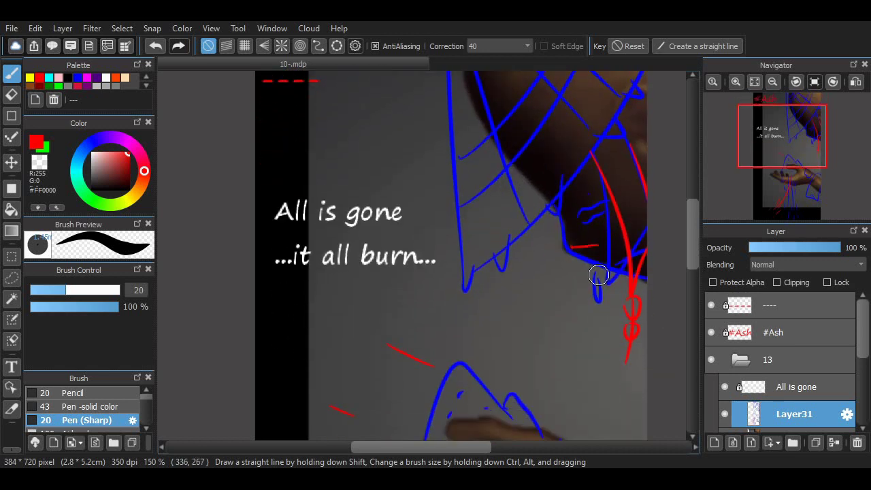
key("ctrl+z")
mouse_move(562, 258)
left_mouse_down()
mouse_move(590, 241)
mouse_move(555, 264)
left_mouse_up()
key("ctrl+z")
key("ctrl+z")
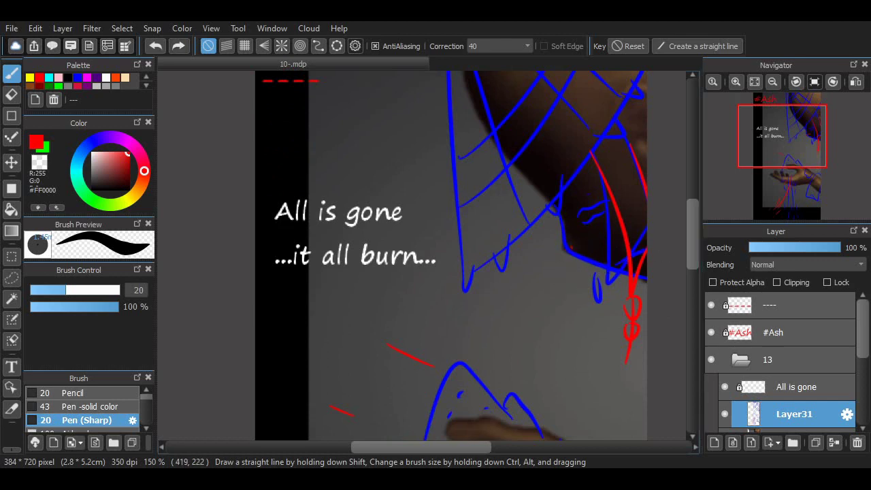
Look over the planning lines from the head down to the falling strokes below the hand.
scroll(683, 258, "up", 2)
scroll(683, 258, "down", 8)
scroll(676, 286, "up", 2)
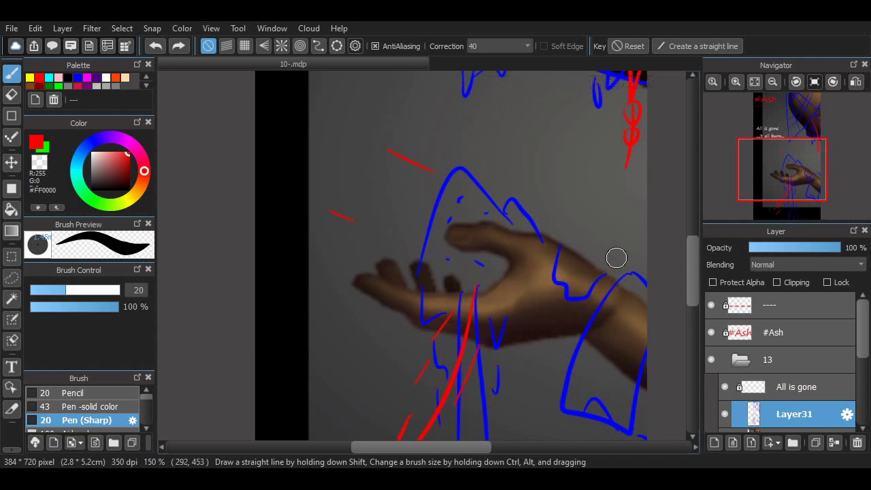
scroll(680, 257, "up", 3)
scroll(681, 257, "down", 6)
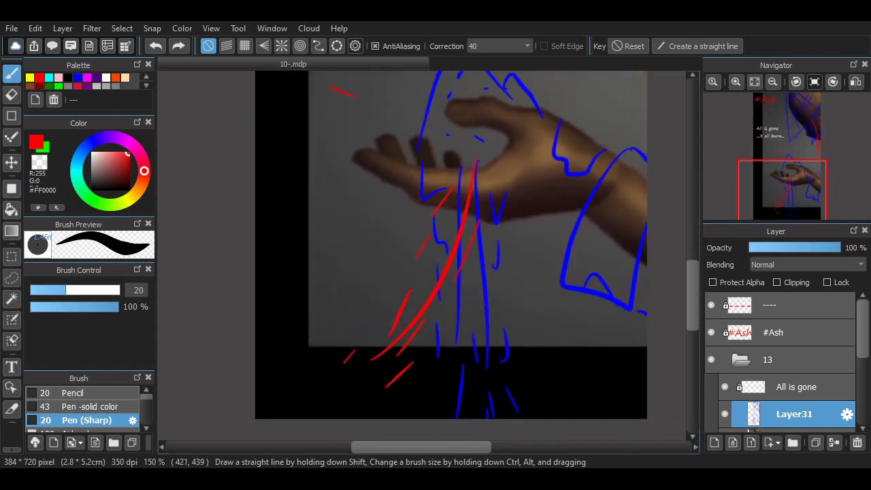
scroll(680, 257, "up", 1)
scroll(635, 300, "up", 1)
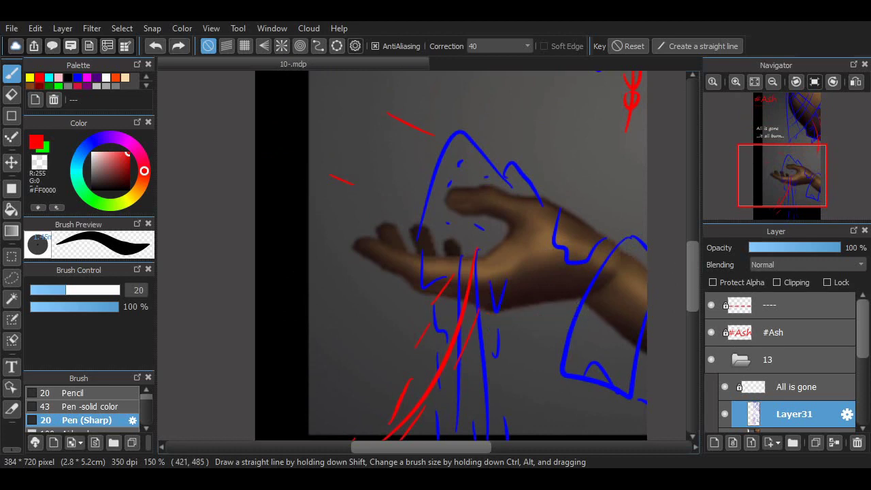
scroll(678, 264, "up", 5)
scroll(678, 264, "down", 3)
scroll(678, 264, "down", 1)
Set Layer31 to 58% opacity and add a new layer above it, locking Layer31 and Layer32.
left_click(714, 442)
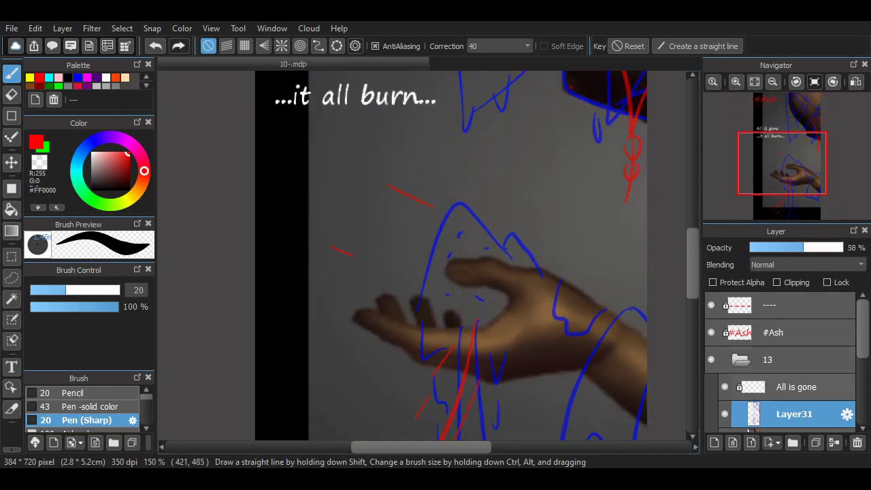
scroll(782, 382, "down", 2)
left_click(791, 366)
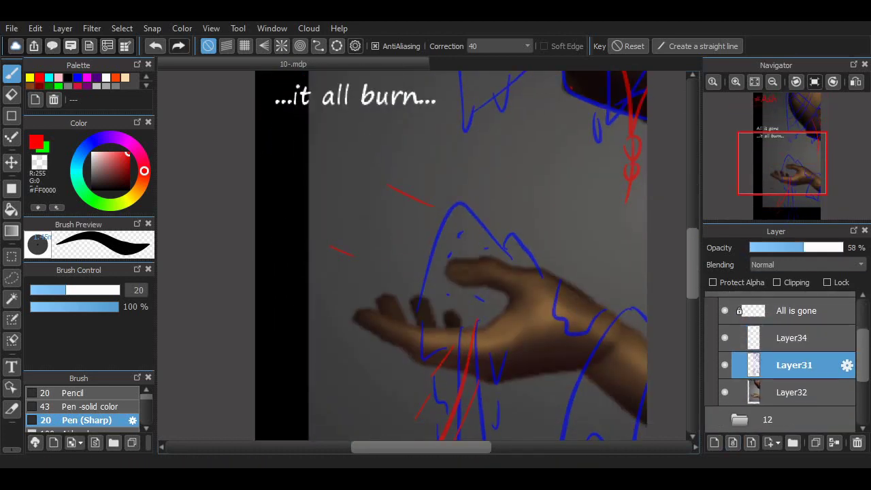
left_click(827, 283)
left_click(794, 393)
left_click(827, 283)
left_click(795, 339)
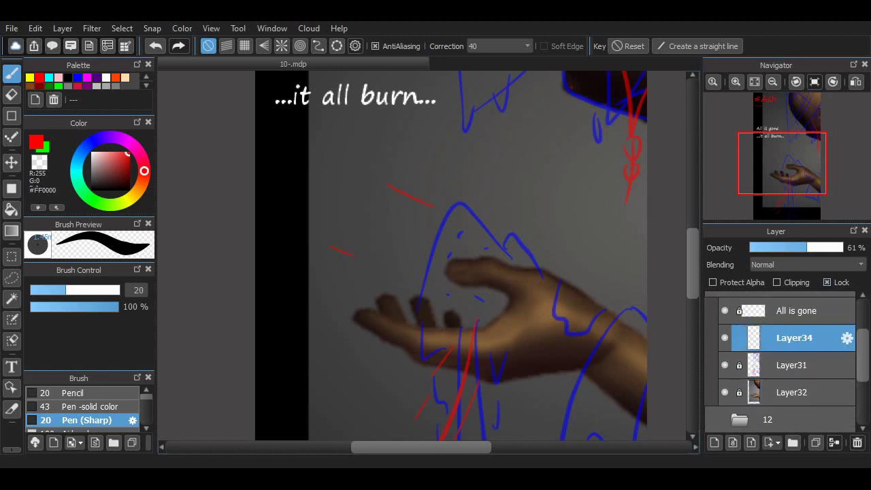
Set the brush color to white (#FFFFFF) and draw a long line with small hooked tips down the net's outer edge on Layer34.
left_click(116, 77)
left_click(116, 77)
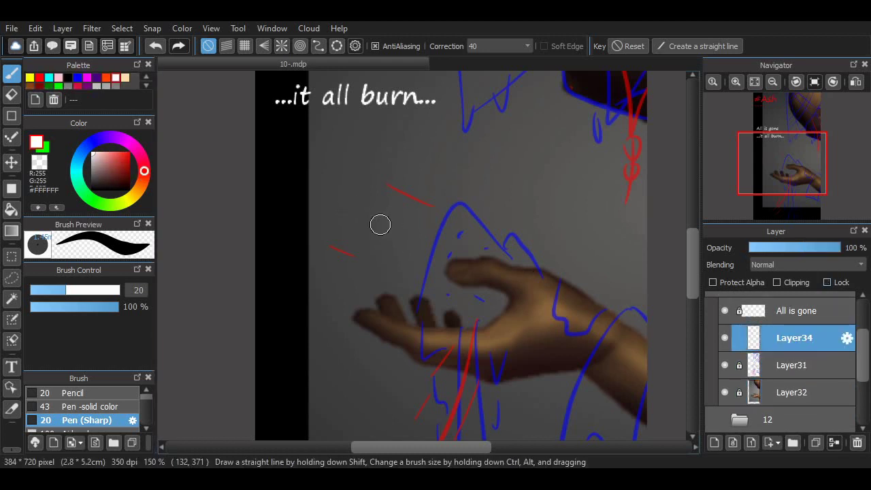
mouse_move(373, 216)
left_mouse_down()
mouse_move(414, 215)
mouse_move(490, 189)
left_mouse_up()
key("ctrl+z")
scroll(476, 258, "up", 8)
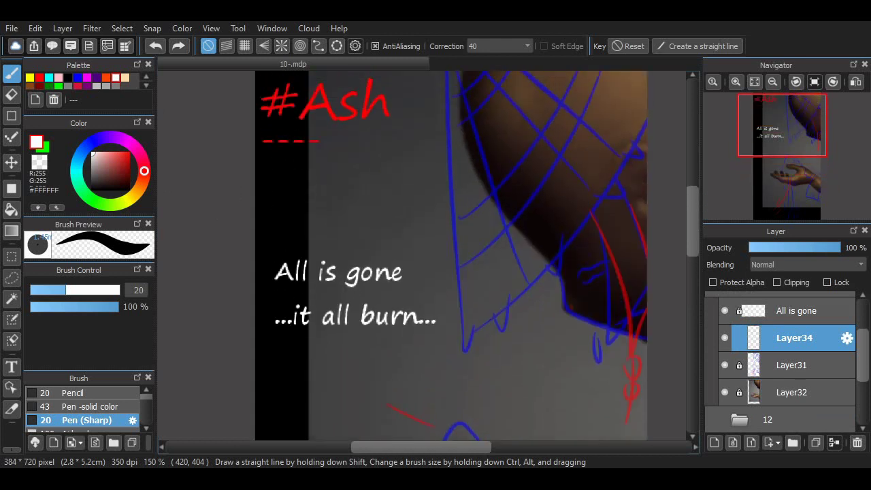
mouse_move(451, 89)
left_mouse_down()
mouse_move(482, 294)
mouse_move(502, 325)
left_mouse_up()
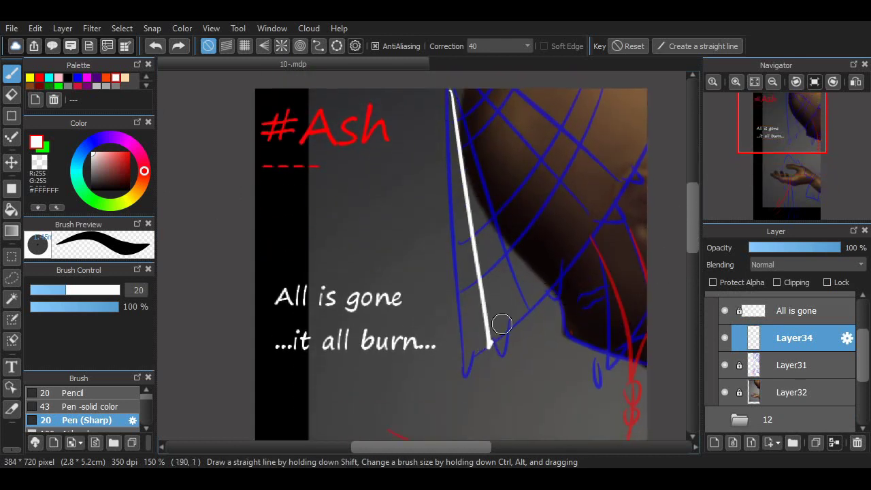
key("ctrl+z")
mouse_move(456, 89)
left_mouse_down()
mouse_move(490, 354)
mouse_move(511, 300)
mouse_move(500, 220)
left_mouse_up()
left_click_drag(543, 293, 527, 178)
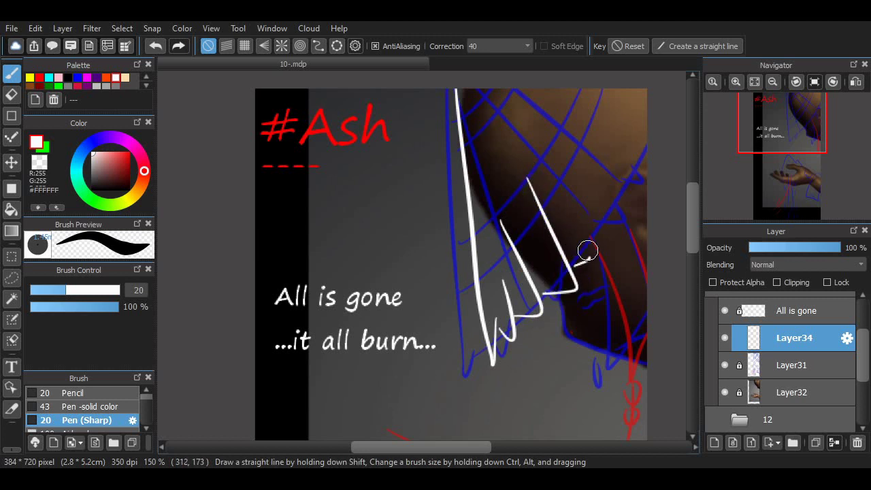
key("ctrl+z")
mouse_move(588, 250)
left_mouse_down()
mouse_move(549, 218)
mouse_move(545, 139)
left_mouse_up()
left_click_drag(596, 227, 589, 127)
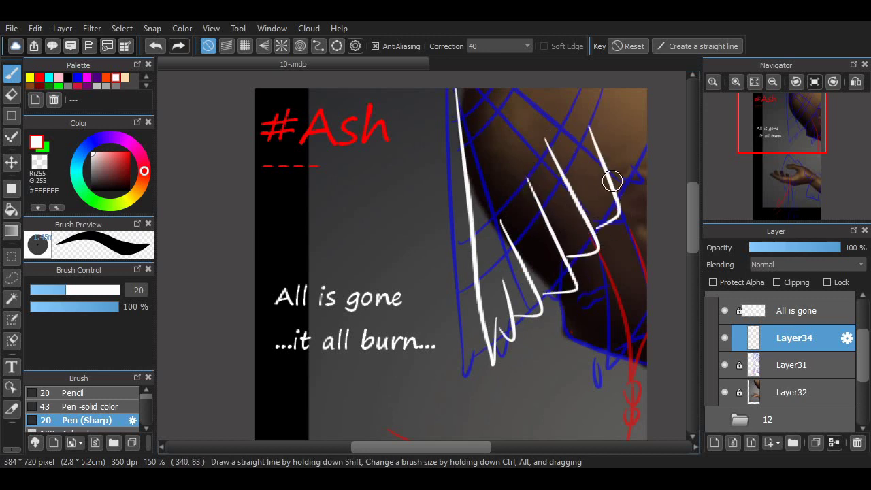
key("ctrl+z")
key("ctrl+z")
key("ctrl+z")
key("ctrl+z")
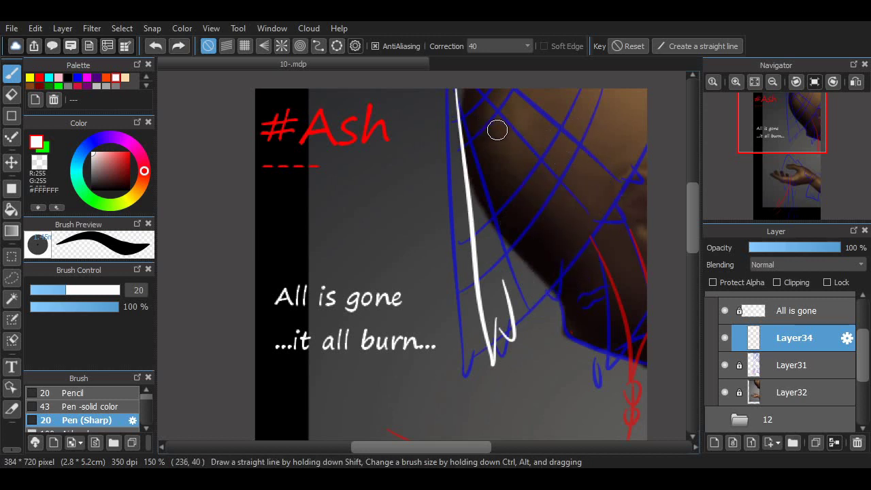
Draw a fan of hooked white feather strokes over the head, following the net's lower edge up to the canvas edge.
left_click_drag(534, 308, 493, 207)
key("ctrl+z")
left_click_drag(521, 309, 497, 187)
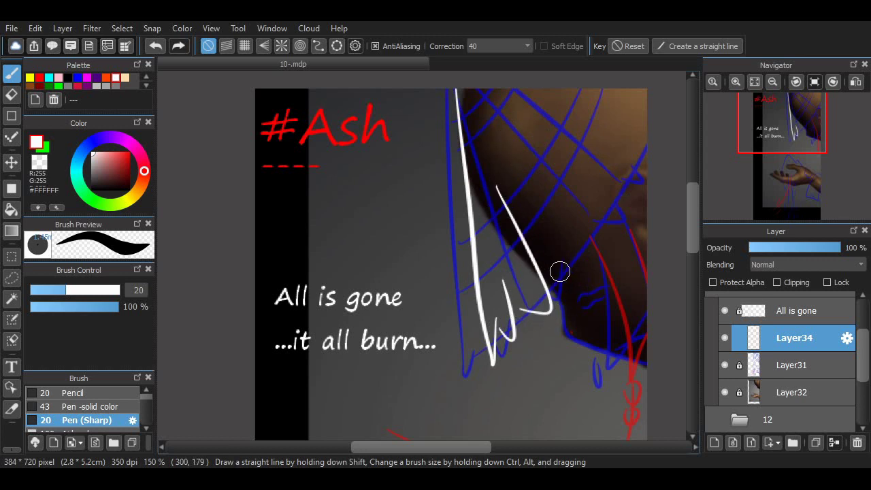
left_click_drag(559, 271, 516, 166)
left_click_drag(621, 216, 521, 153)
key("ctrl+z")
left_click_drag(575, 225, 521, 137)
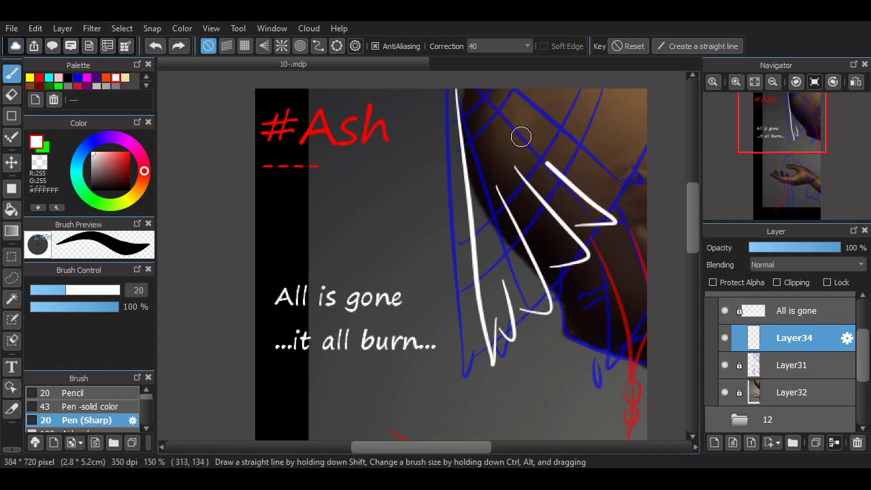
mouse_move(603, 198)
left_mouse_down()
mouse_move(630, 192)
mouse_move(538, 122)
left_mouse_up()
mouse_move(618, 180)
left_mouse_down()
mouse_move(590, 127)
mouse_move(549, 124)
left_mouse_up()
key("ctrl+z")
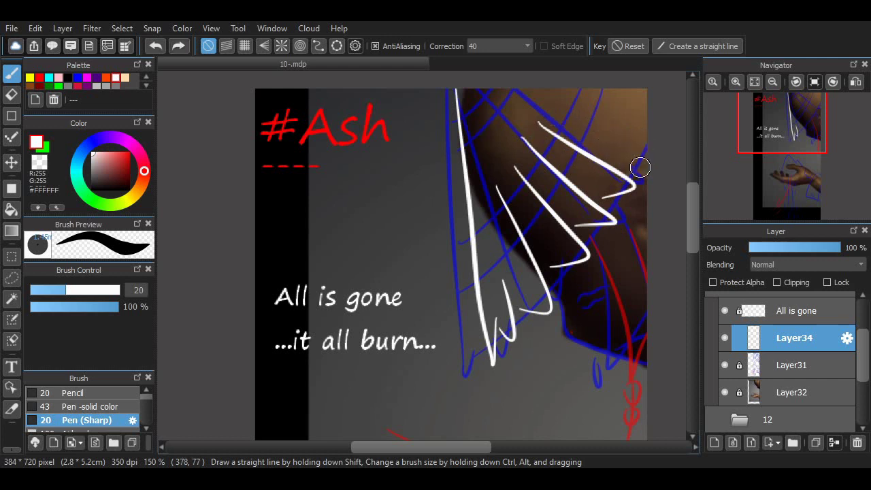
mouse_move(633, 152)
left_mouse_down()
mouse_move(649, 141)
mouse_move(563, 109)
left_mouse_up()
key("ctrl+z")
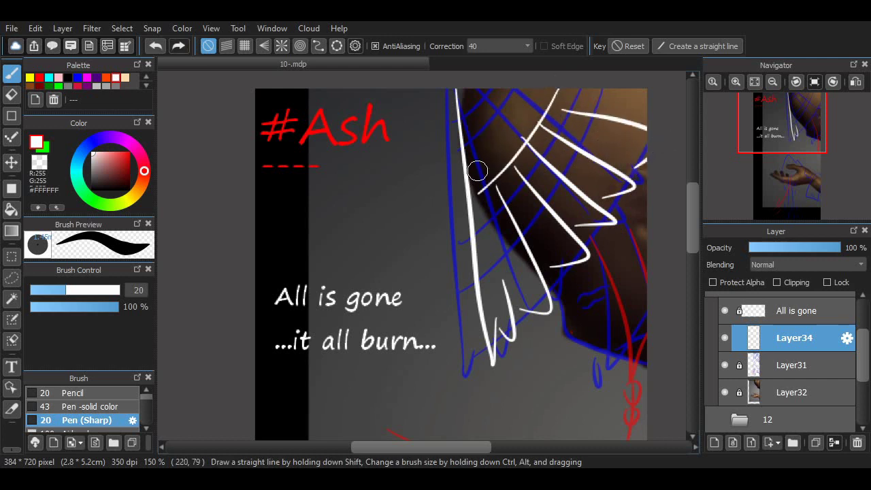
Draw curved white bands above the fan of feather strokes, with short white lines crossing near the canvas top.
left_click_drag(476, 170, 546, 90)
key("ctrl+z")
left_click_drag(469, 174, 545, 90)
mouse_move(470, 143)
left_mouse_down()
mouse_move(488, 101)
mouse_move(480, 125)
mouse_move(484, 89)
left_mouse_up()
key("ctrl+z")
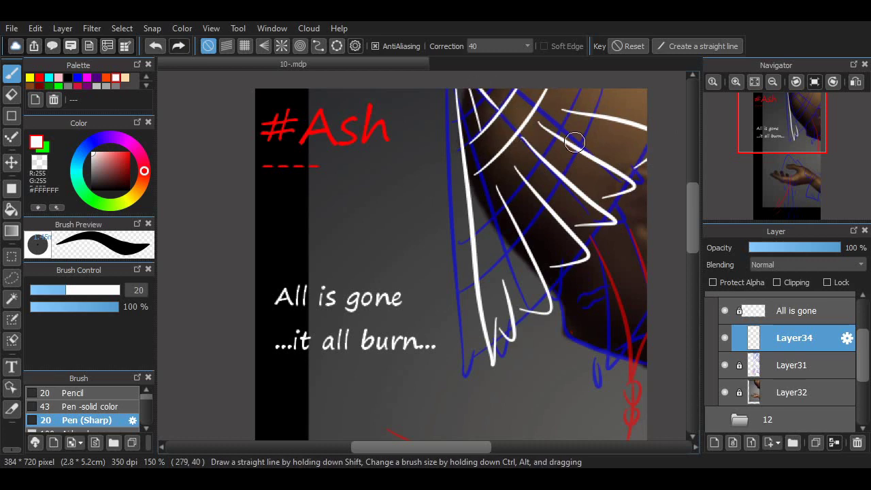
Hide Layer31 and Layer32 to check the white line art, and show both layers again.
left_click(725, 393)
left_click(725, 365)
mouse_move(693, 228)
left_mouse_down()
mouse_move(692, 275)
mouse_move(692, 243)
mouse_move(693, 264)
left_mouse_up()
left_click(724, 366)
left_click(725, 392)
Add small white hooked strokes in the gaps between the feather tips.
left_click(736, 81)
left_click_drag(780, 144, 800, 138)
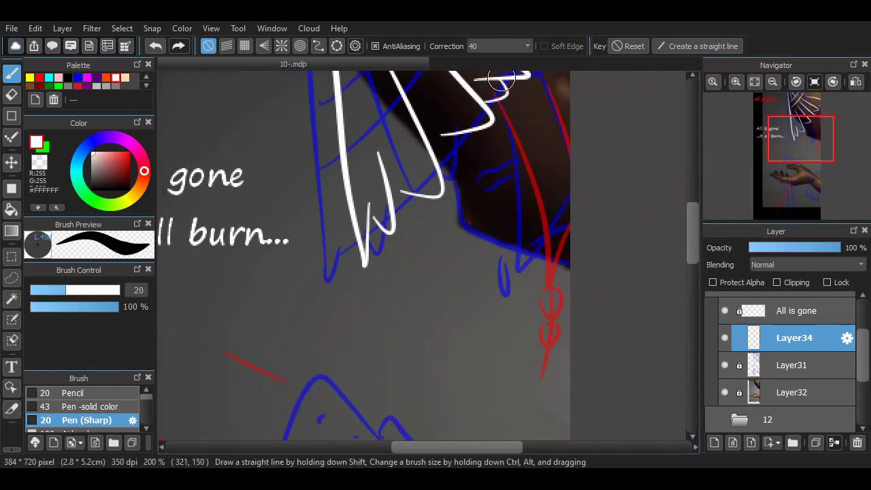
left_click_drag(456, 139, 415, 218)
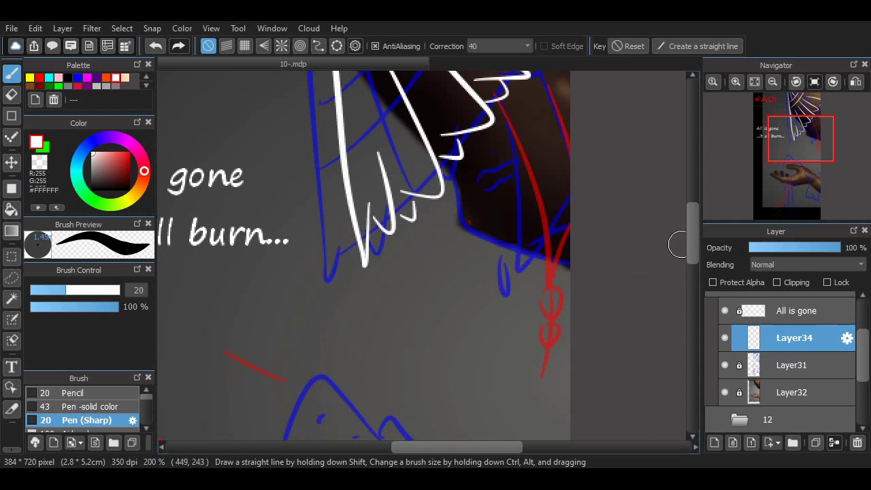
Trace the red guide in white, with curves meeting below the feathers and two round beads with a short tail beneath.
scroll(678, 244, "up", 2)
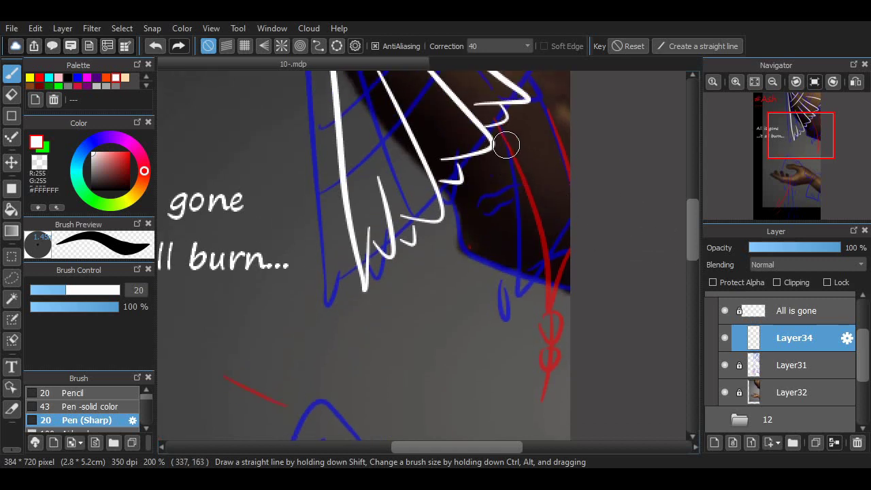
mouse_move(497, 127)
left_mouse_down()
mouse_move(563, 279)
mouse_move(565, 326)
left_mouse_up()
key("ctrl+z")
mouse_move(499, 129)
left_mouse_down()
mouse_move(546, 301)
mouse_move(555, 304)
mouse_move(548, 311)
mouse_move(543, 261)
mouse_move(556, 318)
mouse_move(544, 318)
mouse_move(571, 276)
left_mouse_up()
key("ctrl+z")
mouse_move(538, 330)
left_mouse_down()
mouse_move(552, 356)
mouse_move(549, 348)
mouse_move(552, 370)
mouse_move(536, 405)
left_mouse_up()
key("ctrl+z")
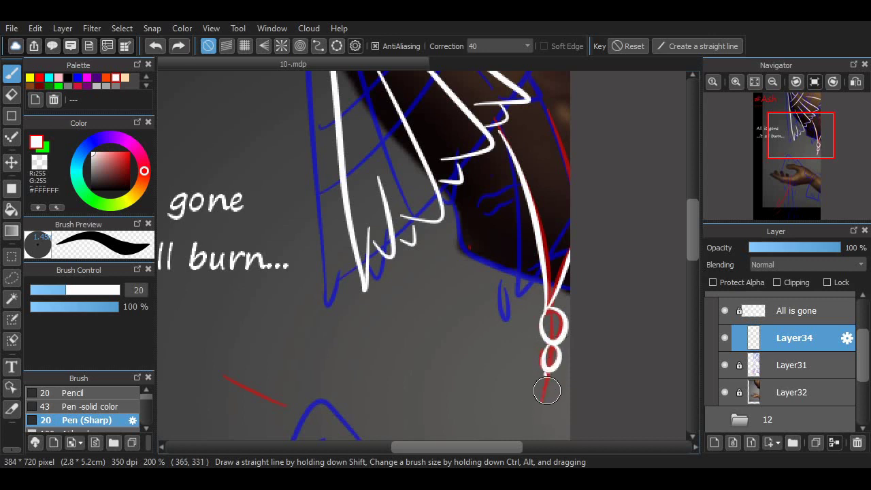
left_click_drag(548, 354, 553, 400)
Trace the blue line along the dark shape's lower edge in white, from the feather tips to the beaded string.
scroll(442, 245, "up", 3)
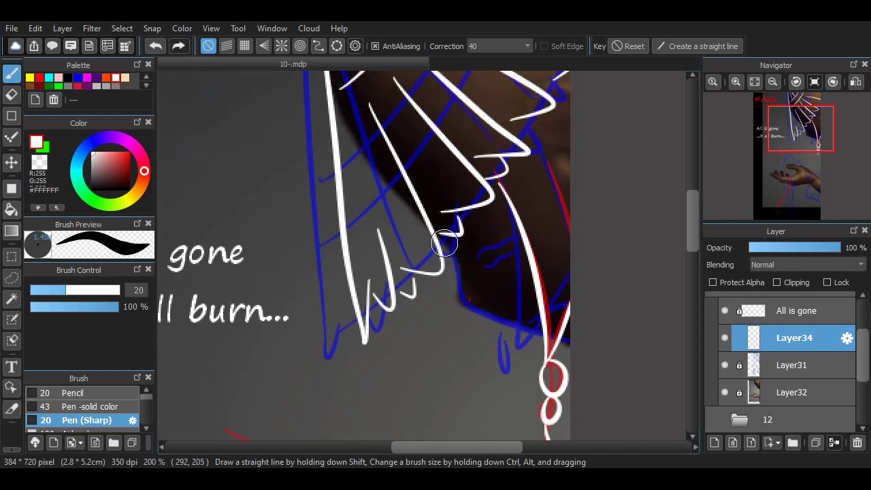
mouse_move(446, 231)
left_mouse_down()
mouse_move(459, 301)
mouse_move(551, 329)
mouse_move(467, 302)
mouse_move(543, 333)
mouse_move(539, 300)
left_mouse_up()
key("ctrl+z")
key("ctrl+z")
key("ctrl+z")
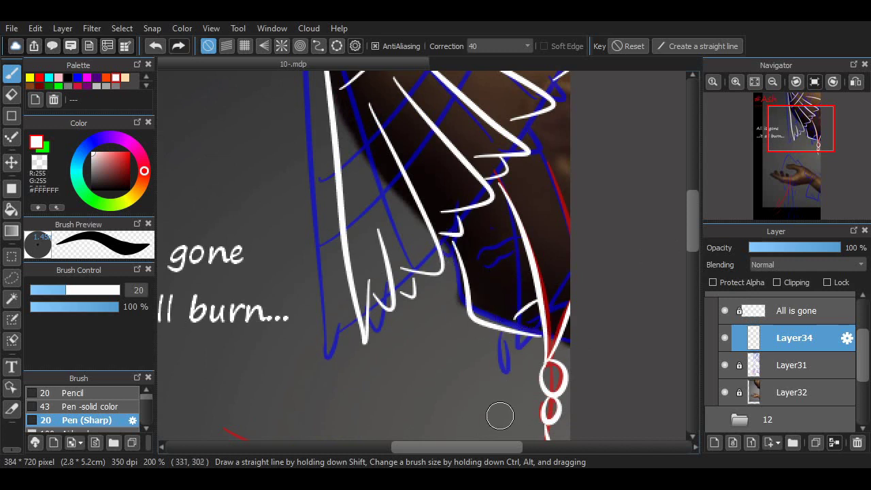
Review the white line art on the whole canvas with Layer31 and Layer32 hidden, and show both layers again.
scroll(501, 416, "left", 6)
left_click(725, 366)
left_click(724, 392)
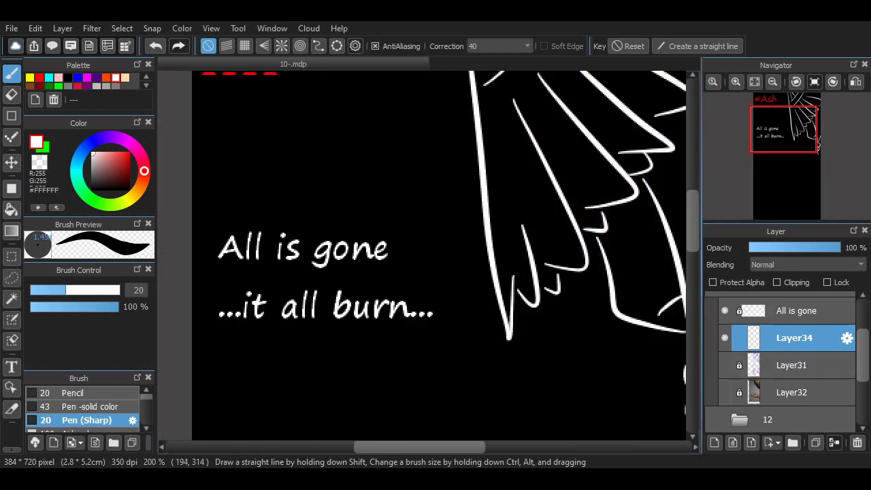
left_click_drag(599, 217, 604, 324)
left_click(755, 81)
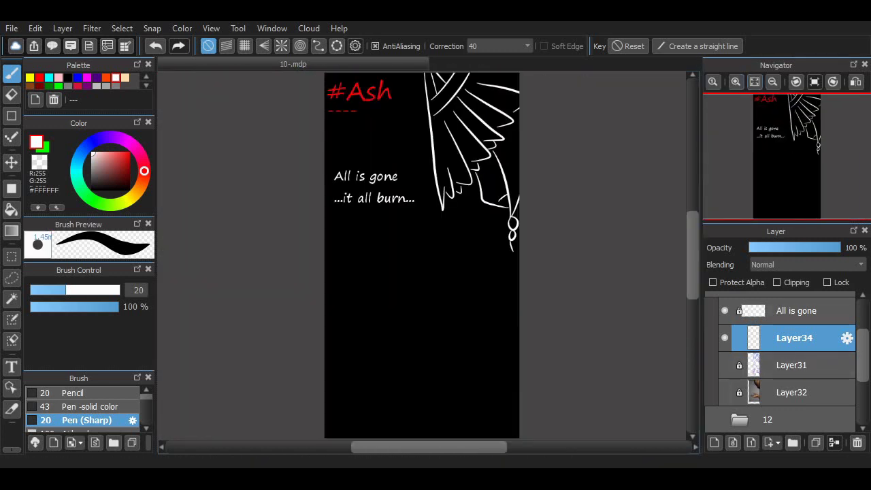
left_click(725, 392)
left_click(725, 366)
left_click(736, 82)
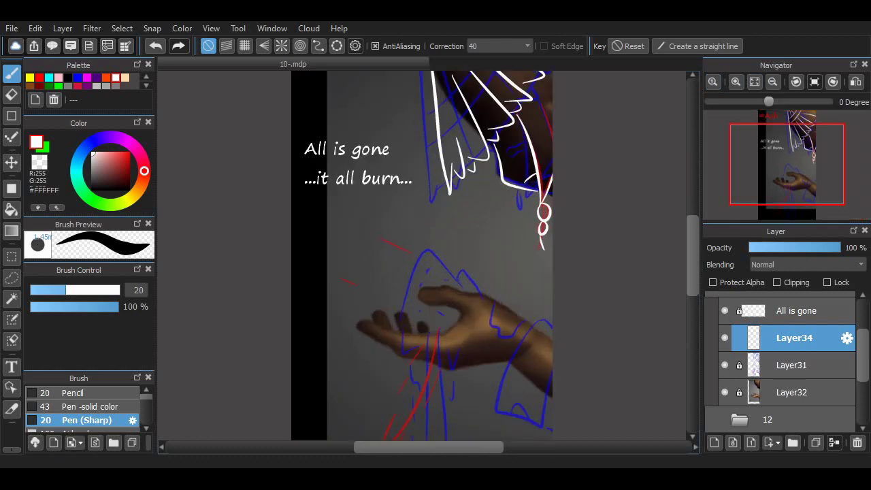
Trace the blue sleeve cuff around the wrist with white lines.
left_click(736, 81)
scroll(422, 256, "down", 3)
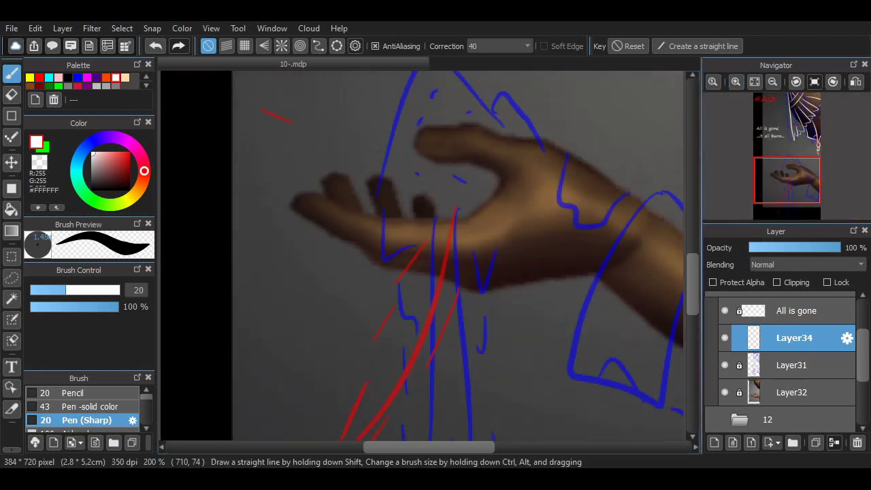
scroll(562, 259, "right", 3)
mouse_move(586, 225)
left_mouse_down()
mouse_move(563, 418)
mouse_move(605, 364)
mouse_move(590, 225)
left_mouse_up()
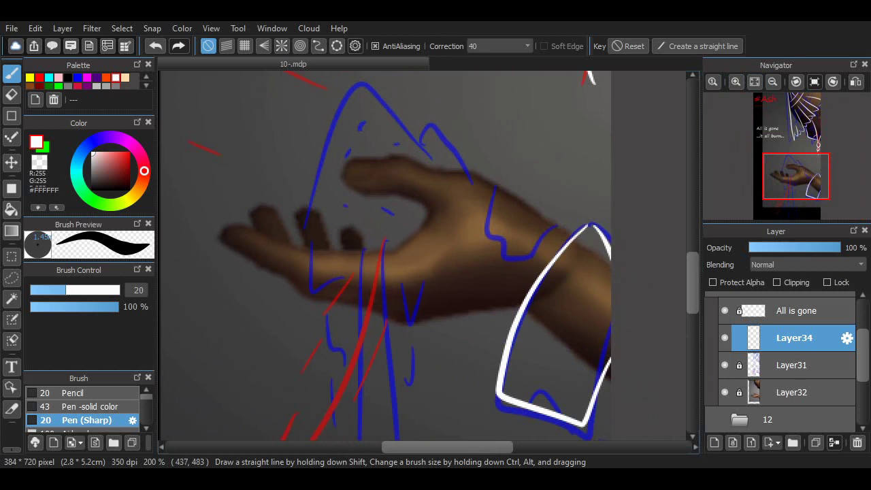
Draw a thin scalloped white line inside the cuff just above its lower edge.
scroll(600, 359, "down", 3)
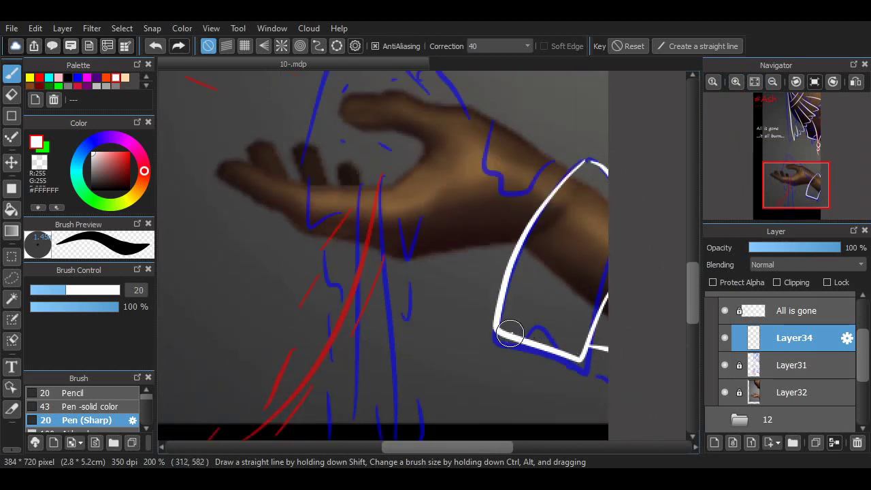
mouse_move(511, 333)
left_mouse_down()
mouse_move(549, 310)
mouse_move(570, 363)
left_mouse_up()
key("ctrl+z")
mouse_move(511, 332)
left_mouse_down()
mouse_move(549, 312)
mouse_move(589, 336)
left_mouse_up()
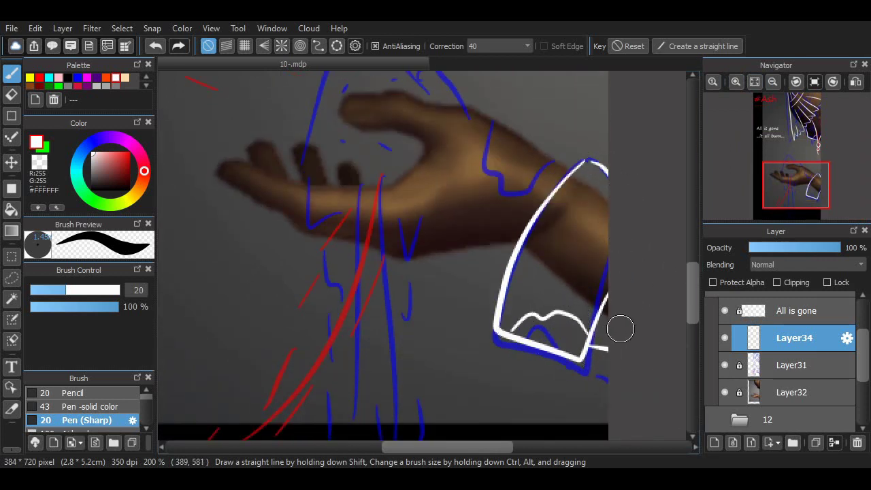
Outline the thumb and the curve beneath it in white, and continue along the top of the hand to the cuff.
left_click_drag(481, 447, 463, 447)
left_click_drag(692, 283, 692, 273)
left_click(736, 82)
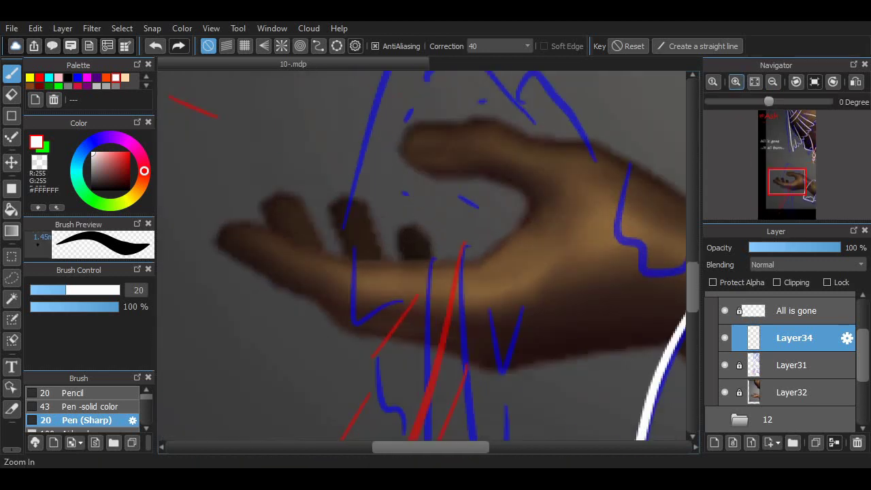
left_click(773, 82)
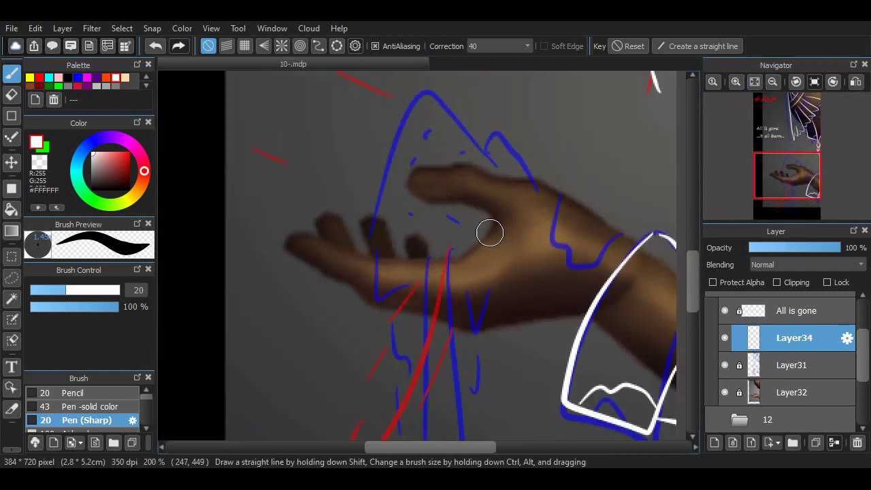
mouse_move(467, 249)
left_mouse_down()
mouse_move(468, 198)
mouse_move(447, 204)
left_mouse_up()
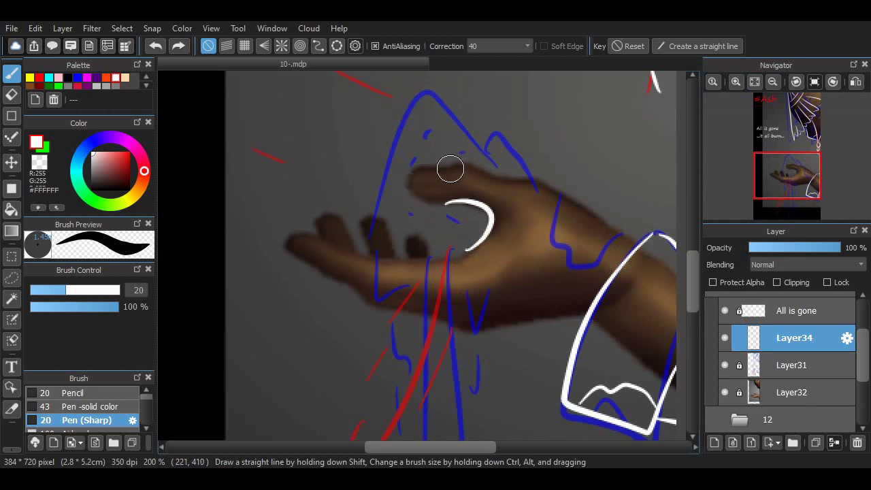
mouse_move(448, 168)
left_mouse_down()
mouse_move(413, 172)
mouse_move(443, 204)
mouse_move(413, 179)
mouse_move(455, 168)
mouse_move(544, 169)
mouse_move(522, 177)
mouse_move(575, 204)
left_mouse_up()
key("ctrl+z")
key("ctrl+z")
left_click_drag(521, 180, 625, 240)
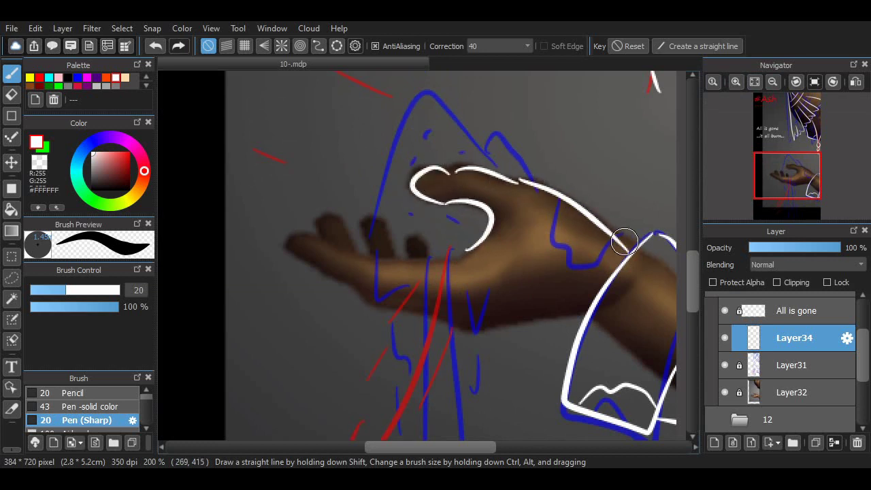
key("ctrl+z")
left_click_drag(524, 182, 634, 238)
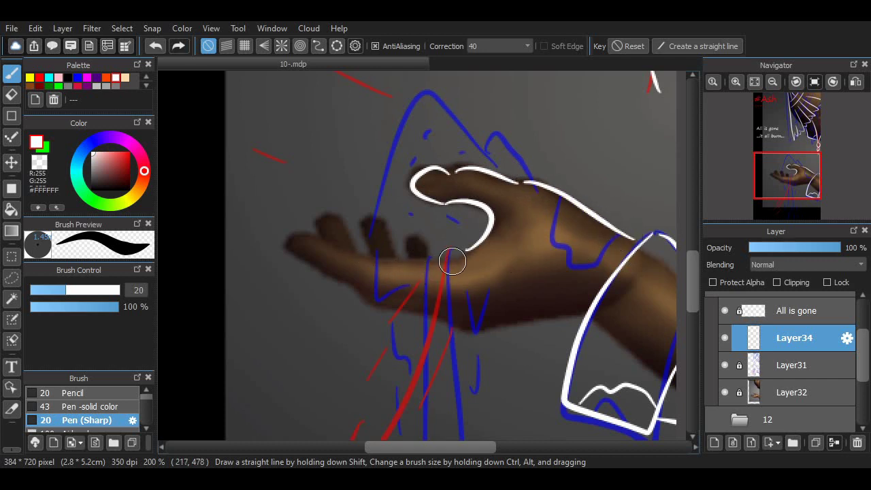
Draw the palm's upper edge in white from the base of the thumb out to the extended fingertip.
left_click_drag(452, 261, 322, 245)
key("ctrl+z")
left_click_drag(463, 249, 293, 251)
key("ctrl+z")
mouse_move(346, 246)
left_mouse_down()
mouse_move(290, 244)
mouse_move(354, 277)
left_mouse_up()
key("ctrl+z")
Outline the underside of the extended finger and add two long white lines along the lower palm.
mouse_move(294, 249)
left_mouse_down()
mouse_move(330, 280)
mouse_move(367, 293)
mouse_move(351, 280)
mouse_move(402, 311)
left_mouse_up()
key("ctrl+z")
key("ctrl+z")
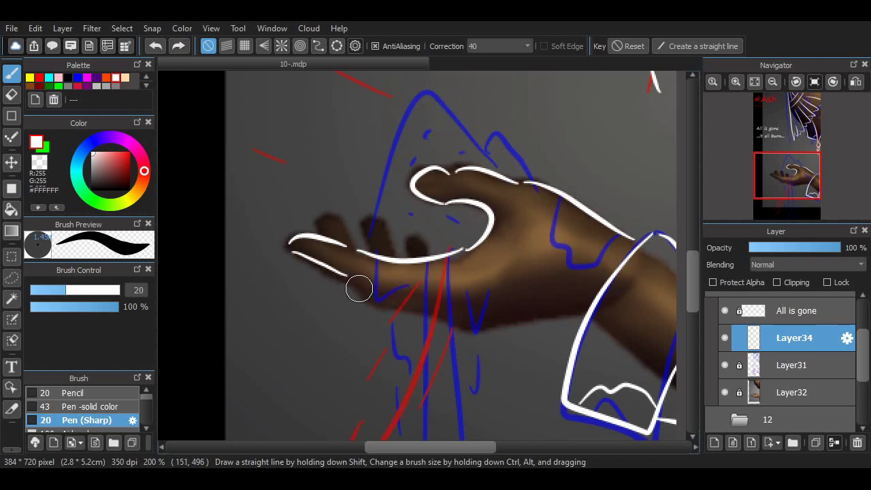
key("ctrl+z")
mouse_move(353, 279)
left_mouse_down()
mouse_move(460, 305)
mouse_move(456, 320)
left_mouse_up()
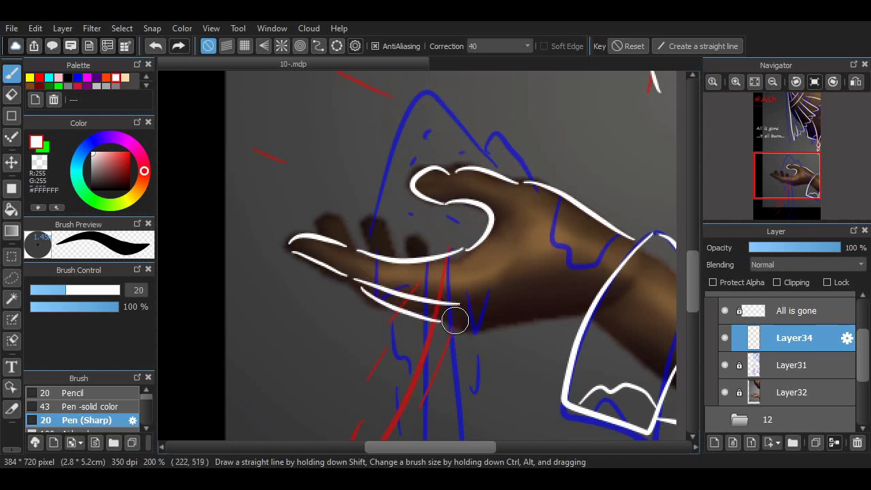
Add a small raised finger behind the extended one, and outline the hand's lower edge as far as the cuff.
mouse_move(343, 242)
left_mouse_down()
mouse_move(355, 244)
mouse_move(364, 260)
left_mouse_up()
key("ctrl+z")
key("ctrl+z")
left_click_drag(330, 237, 376, 262)
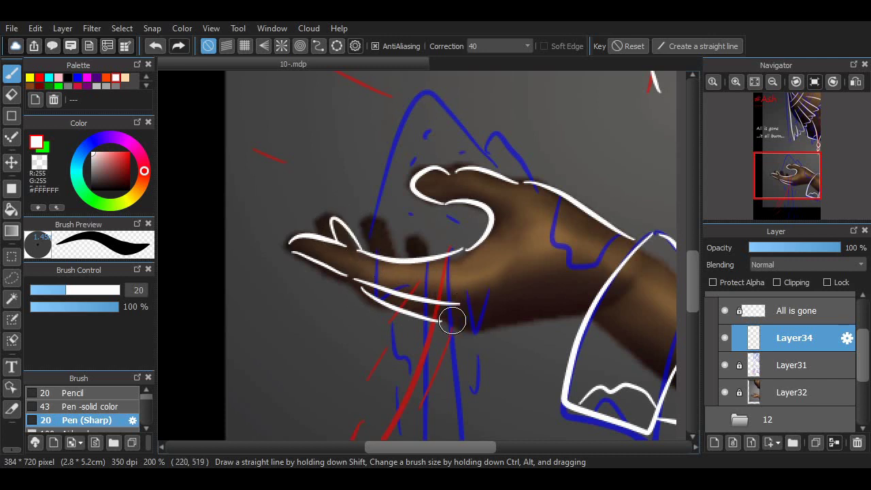
mouse_move(449, 326)
left_mouse_down()
mouse_move(532, 324)
mouse_move(582, 311)
left_mouse_up()
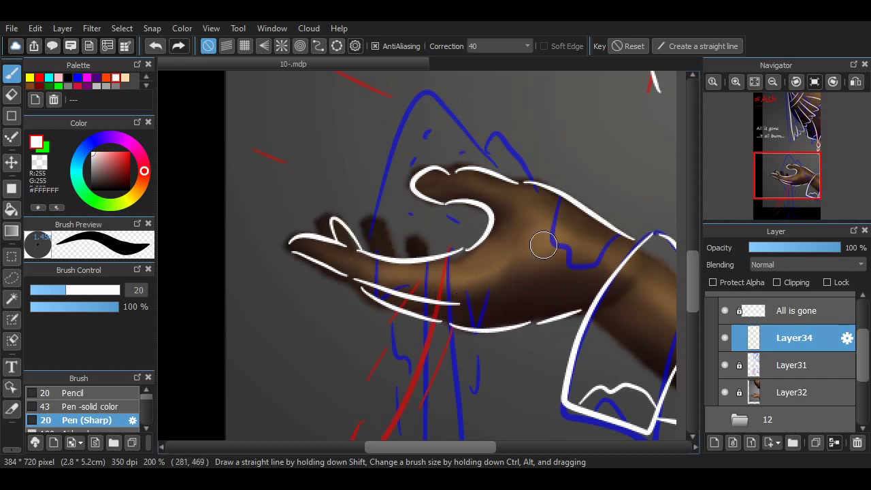
Draw crossed white hatch strokes on the heel of the hand near the wrist.
left_click_drag(557, 205, 594, 235)
key("ctrl+z")
mouse_move(510, 324)
left_mouse_down()
mouse_move(521, 266)
mouse_move(547, 269)
left_mouse_up()
left_click_drag(504, 308, 553, 298)
left_click_drag(524, 288, 551, 289)
key("ctrl+z")
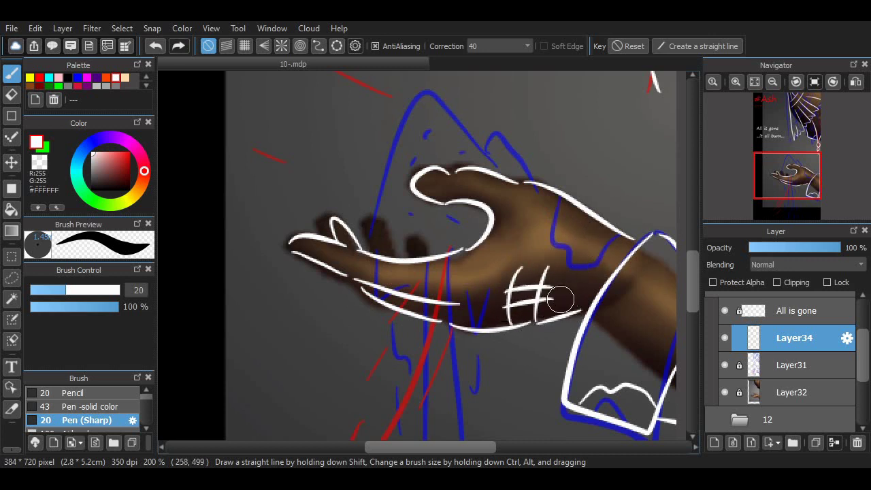
Trace the blue peaked shape held in the hand in white, with a small bump behind the thumb.
scroll(619, 236, "up", 3)
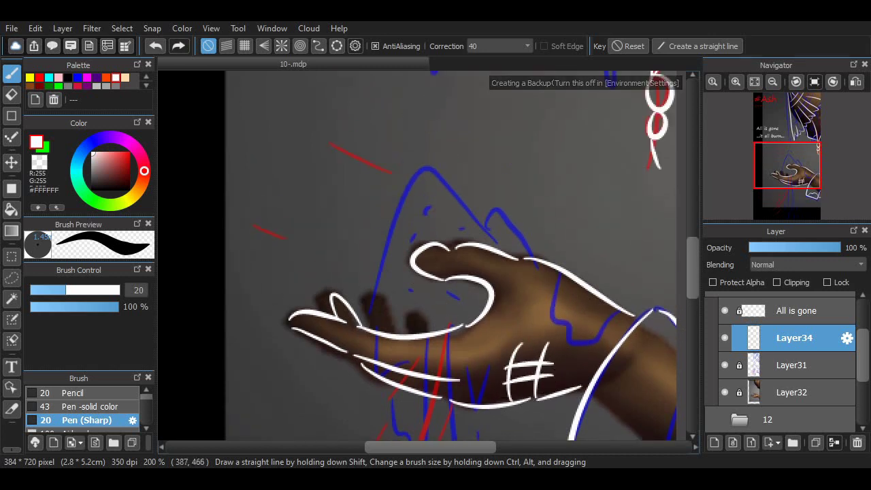
mouse_move(374, 348)
left_mouse_down()
mouse_move(383, 263)
mouse_move(473, 252)
mouse_move(367, 314)
mouse_move(447, 230)
mouse_move(470, 257)
mouse_move(532, 272)
mouse_move(535, 285)
left_mouse_up()
key("ctrl+z")
Scatter short white dashes in the empty area beside the peaked shape, above the fingertips.
left_click_drag(692, 254, 692, 213)
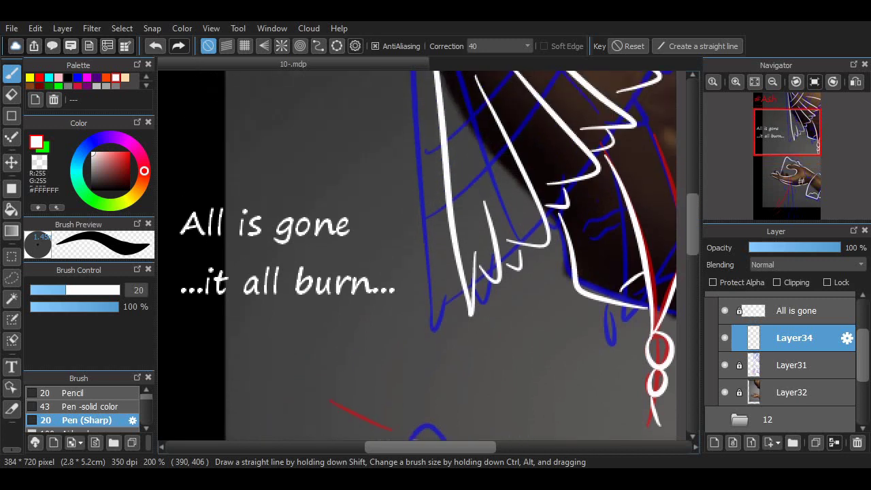
scroll(380, 228, "down", 7)
left_click_drag(313, 210, 332, 222)
left_click_drag(250, 229, 261, 227)
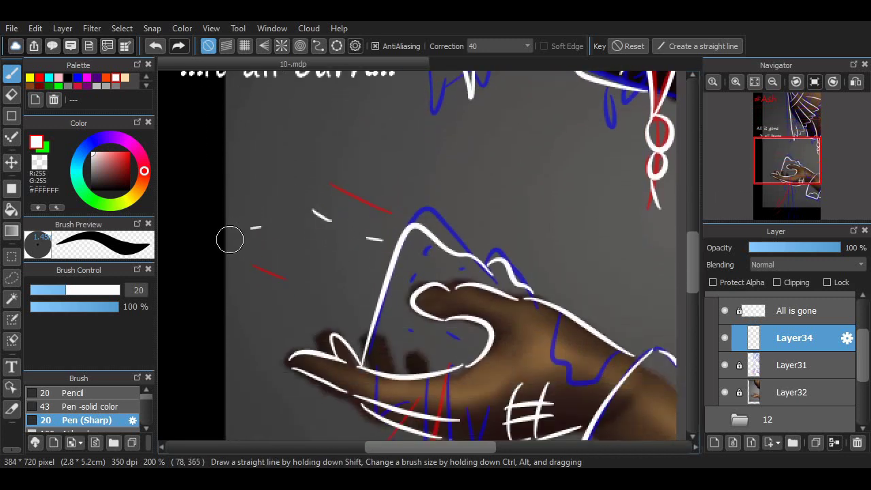
left_click_drag(320, 307, 334, 300)
left_click_drag(264, 281, 276, 280)
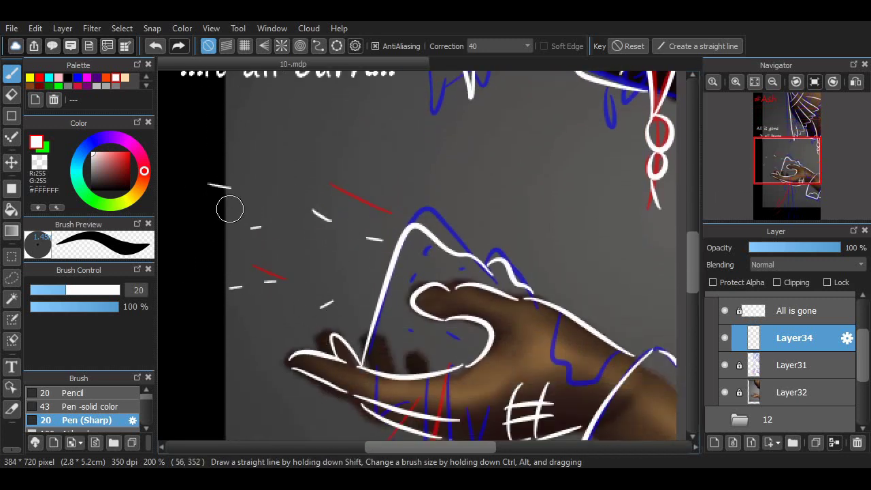
Review the white line art from feathers to hand with Layer31 and Layer32 hidden, and show both layers again.
scroll(679, 249, "down", 5)
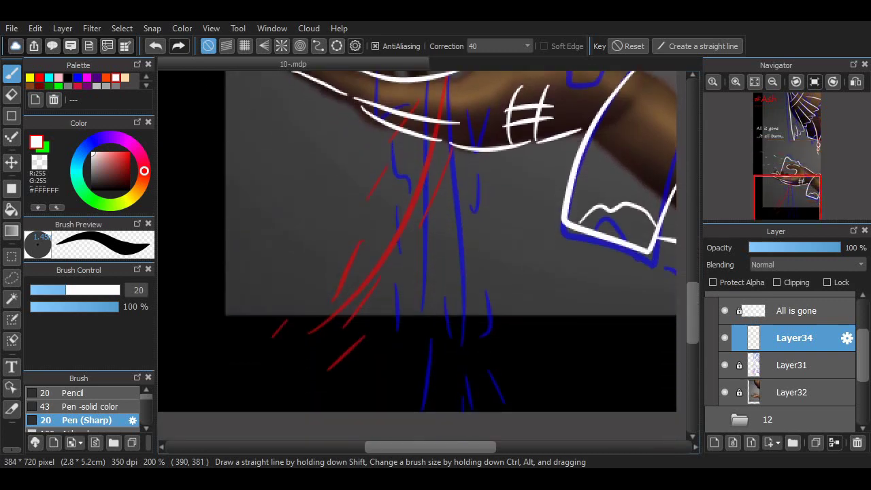
scroll(667, 301, "up", 3)
scroll(451, 256, "up", 4)
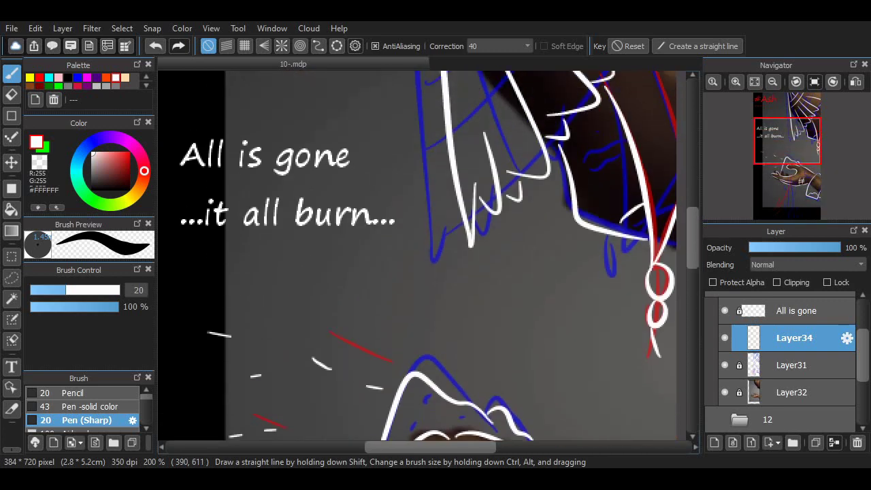
scroll(679, 279, "up", 2)
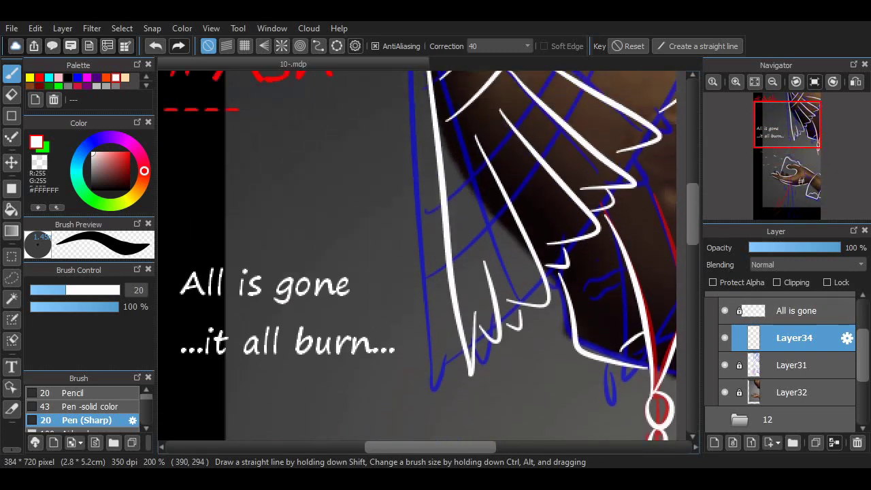
scroll(679, 279, "down", 6)
left_click_drag(692, 297, 693, 239)
left_click(725, 393)
left_click(725, 365)
scroll(417, 256, "up", 4)
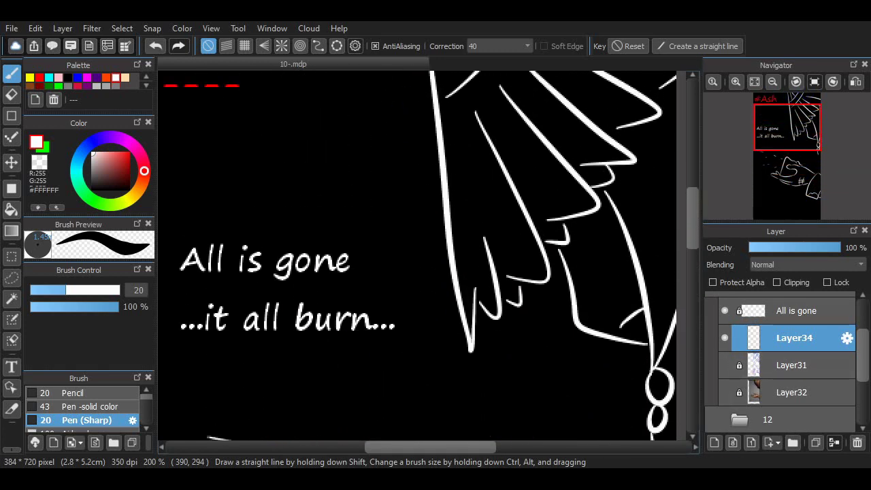
scroll(417, 255, "down", 7)
scroll(418, 256, "up", 4)
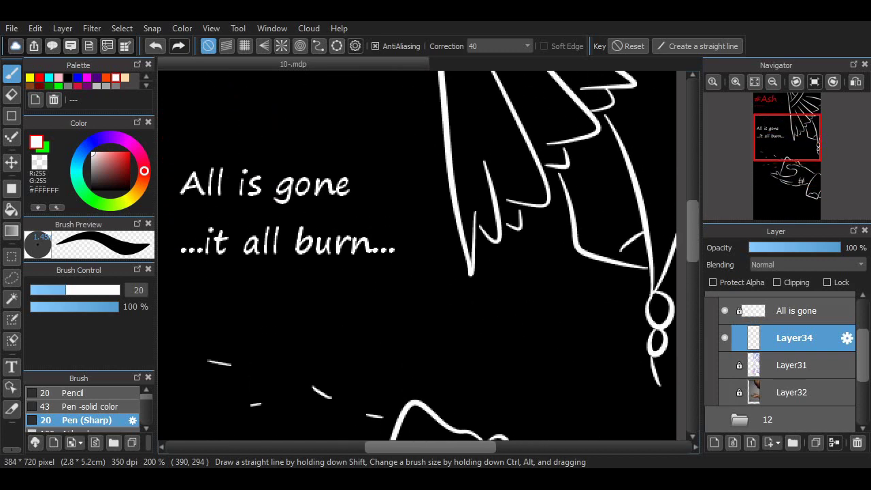
scroll(417, 256, "down", 6)
scroll(451, 256, "down", 2)
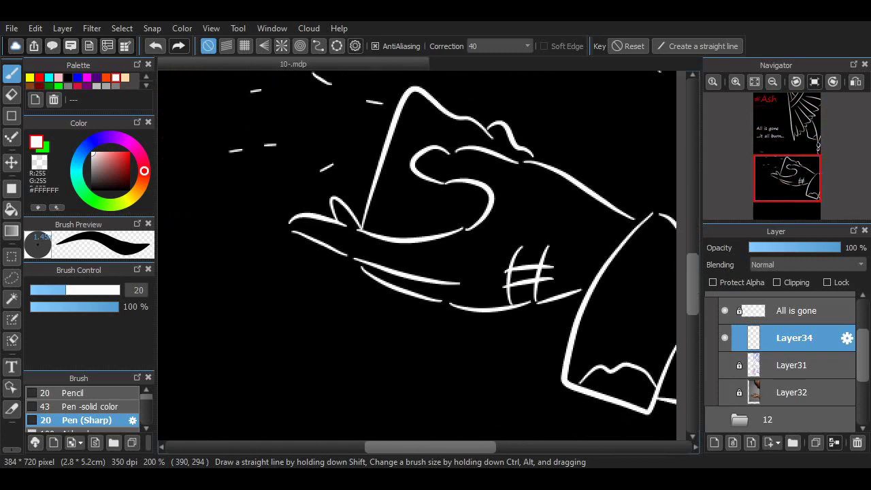
left_click(725, 365)
left_click(725, 392)
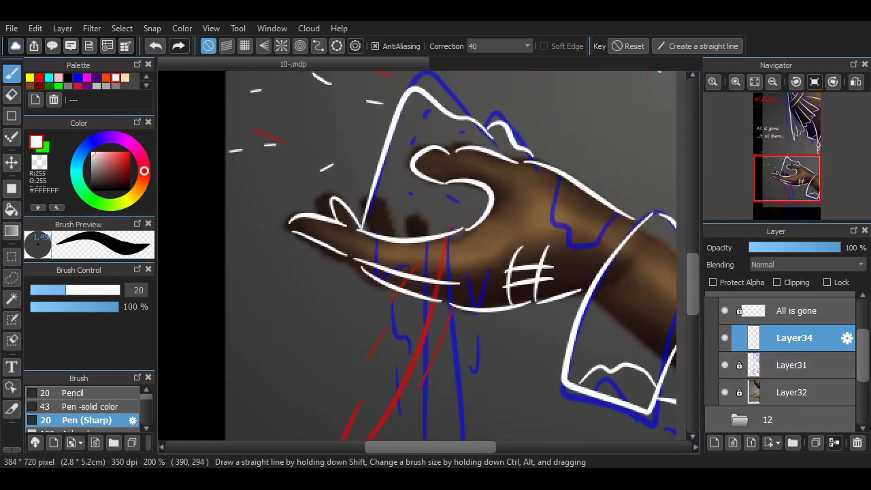
Add a new layer above Layer34 and draw short slanted white dashes descending from the palm beside the red guide.
left_click(714, 442)
left_click_drag(693, 284, 693, 304)
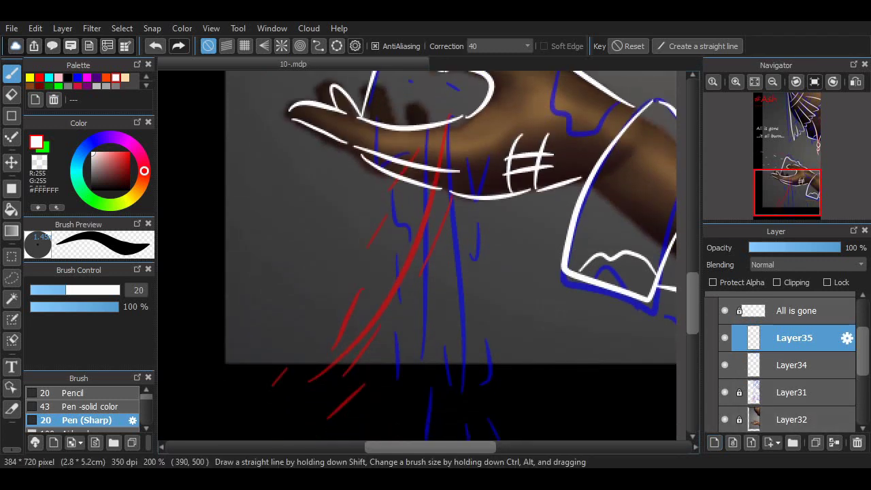
left_click_drag(411, 135, 385, 179)
left_click_drag(371, 208, 346, 240)
key("ctrl+z")
key("ctrl+z")
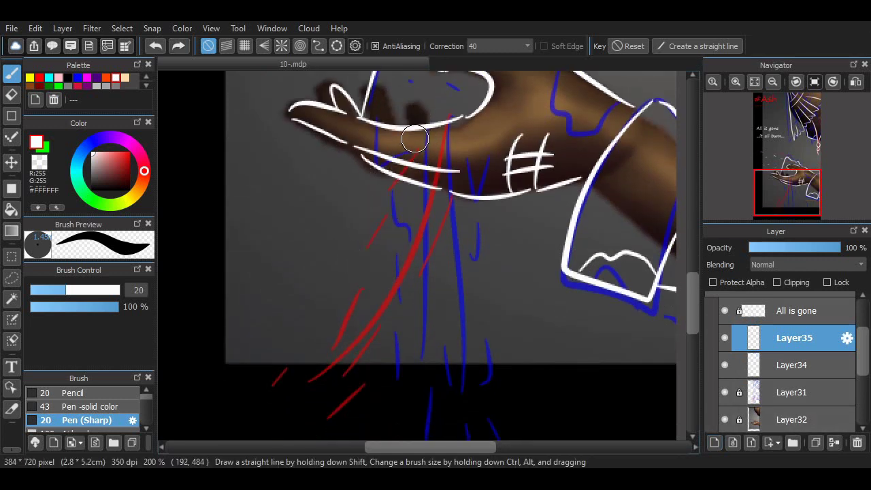
left_click_drag(415, 139, 402, 172)
mouse_move(422, 196)
left_mouse_down()
mouse_move(398, 231)
mouse_move(359, 228)
left_mouse_up()
left_click_drag(336, 262, 317, 277)
mouse_move(330, 365)
left_mouse_down()
mouse_move(317, 382)
mouse_move(254, 392)
left_mouse_up()
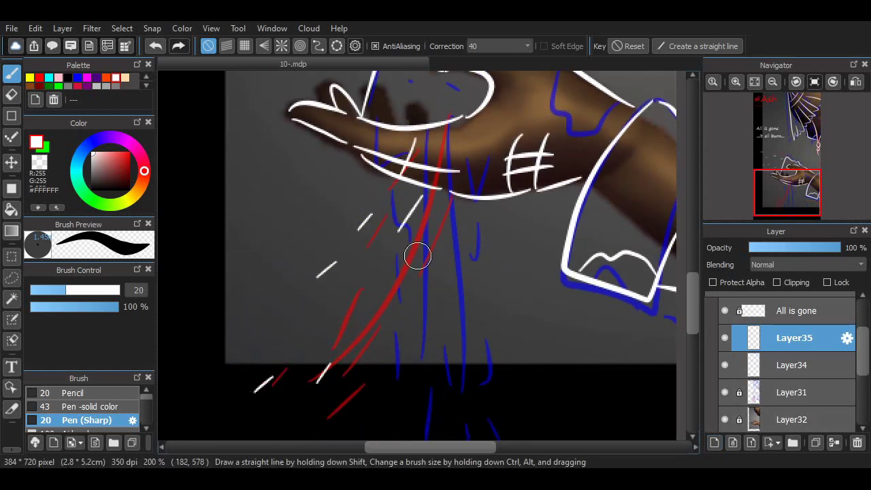
Fill out the falling trail with more slanted white dashes around the red guide and one on the palm.
left_click_drag(422, 256, 411, 280)
left_click_drag(382, 260, 307, 320)
left_click_drag(393, 324, 376, 339)
left_click_drag(460, 138, 456, 150)
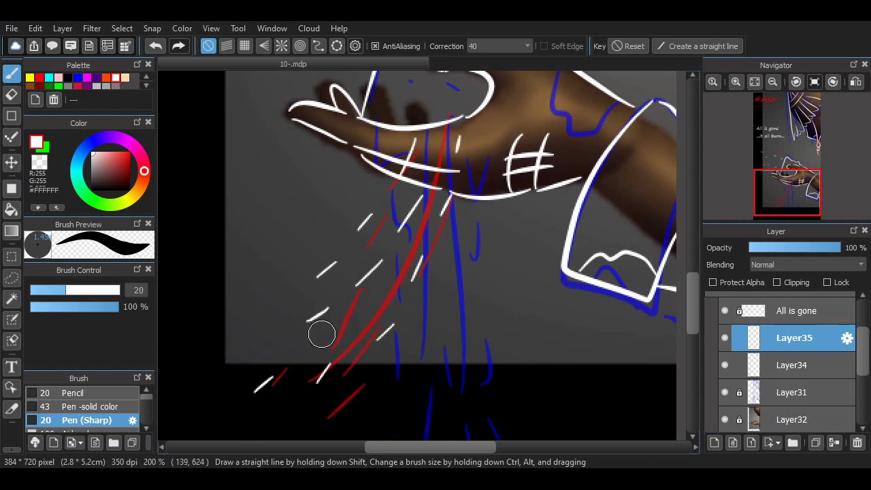
Hide Layer31 and Layer32 and review the white line art and dashes across the whole canvas.
left_click_drag(693, 291, 692, 235)
scroll(580, 318, "down", 6)
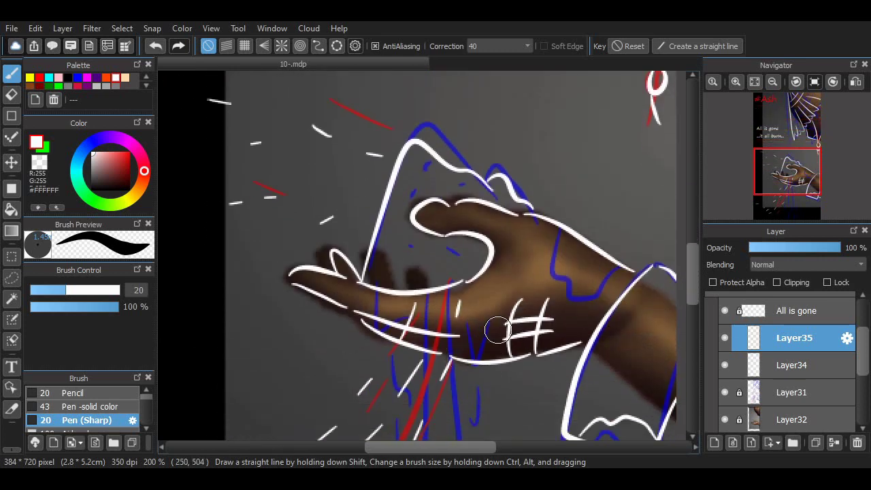
left_click(754, 82)
left_click(725, 392)
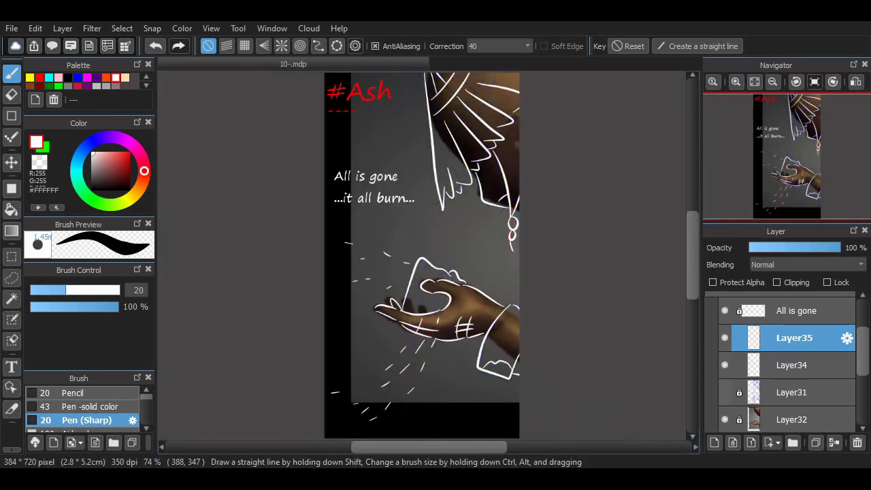
left_click(725, 420)
mouse_move(692, 267)
left_mouse_down()
mouse_move(692, 258)
mouse_move(692, 275)
left_mouse_up()
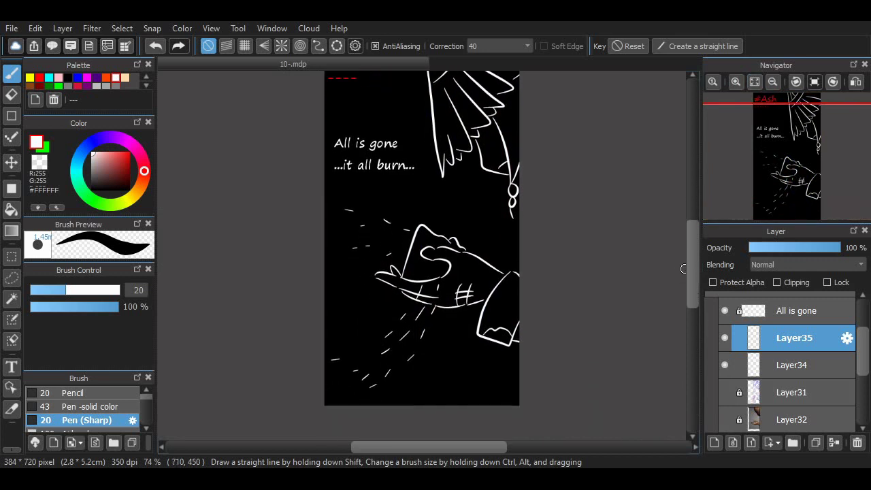
key("ctrl+plus")
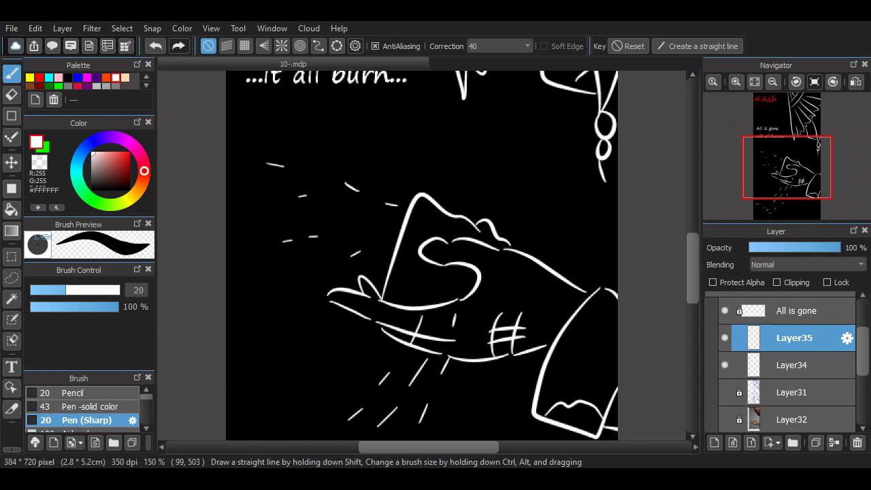
scroll(671, 256, "up", 5)
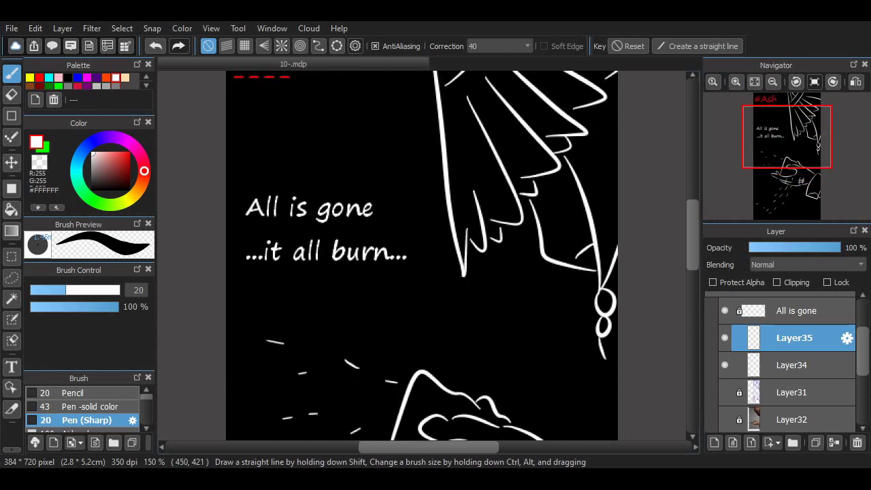
scroll(671, 256, "down", 6)
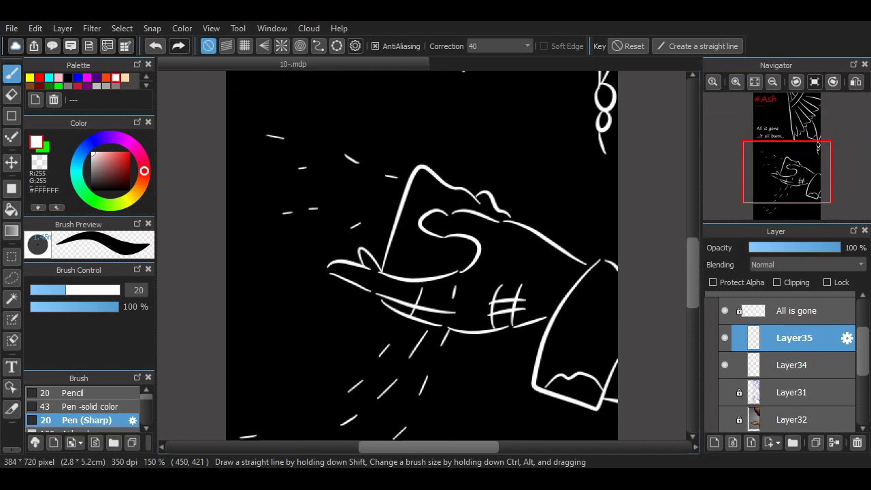
Add short white dashes inside the mound held by the hand, around the curled thumb.
scroll(671, 256, "up", 5)
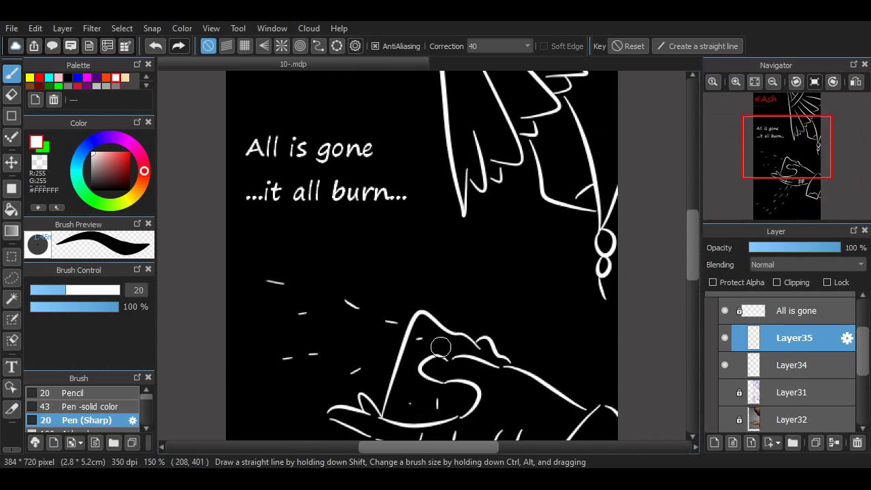
left_click_drag(444, 345, 451, 345)
left_click_drag(409, 382, 406, 385)
left_click_drag(458, 398, 462, 400)
left_click_drag(416, 353, 413, 357)
scroll(685, 191, "down", 1)
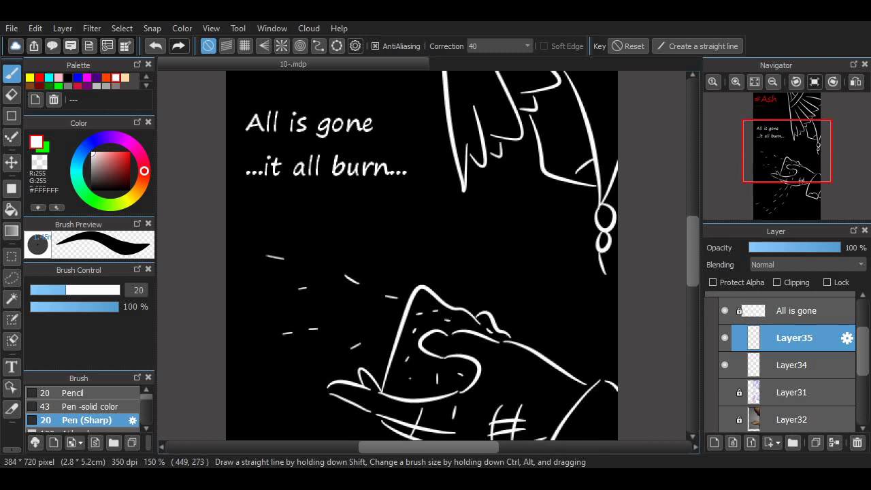
Add a short fold stroke at the hanging cloth's lower corner and redraw the slanted line between the feathers and the canvas's right edge.
scroll(671, 175, "up", 2)
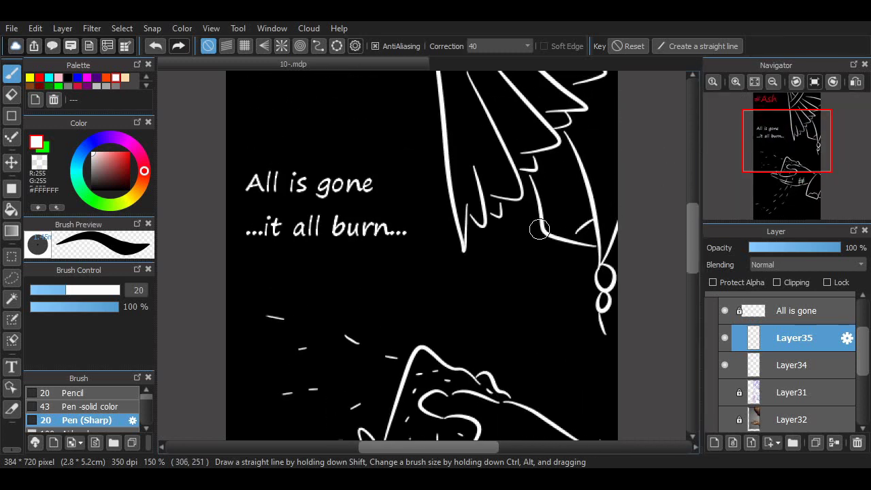
left_click_drag(541, 229, 559, 221)
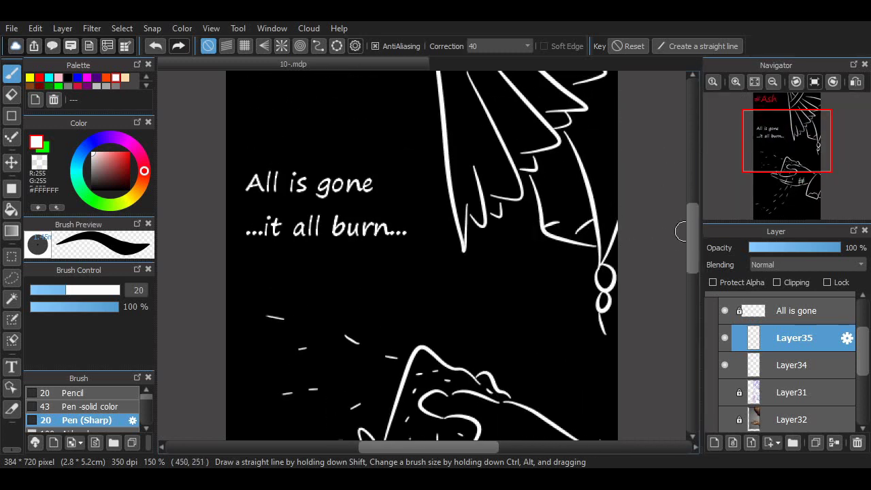
scroll(680, 231, "up", 3)
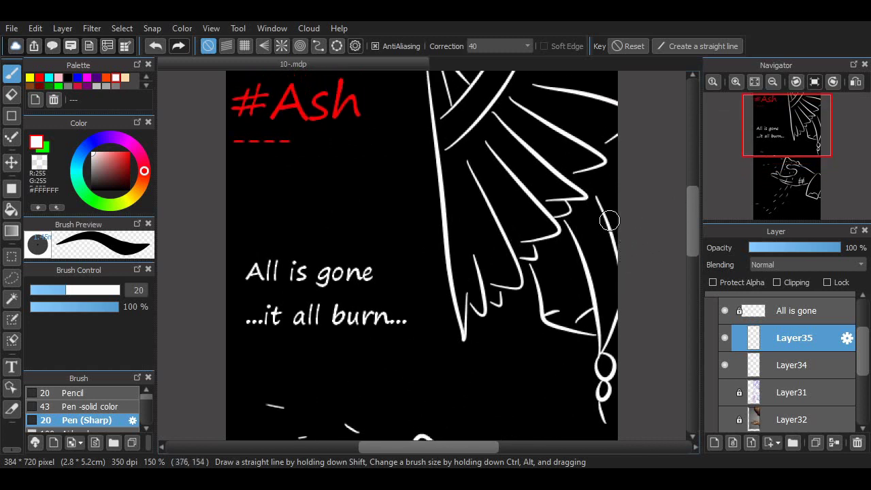
key("ctrl+z")
left_click_drag(594, 203, 599, 293)
key("ctrl+z")
left_click_drag(597, 195, 637, 266)
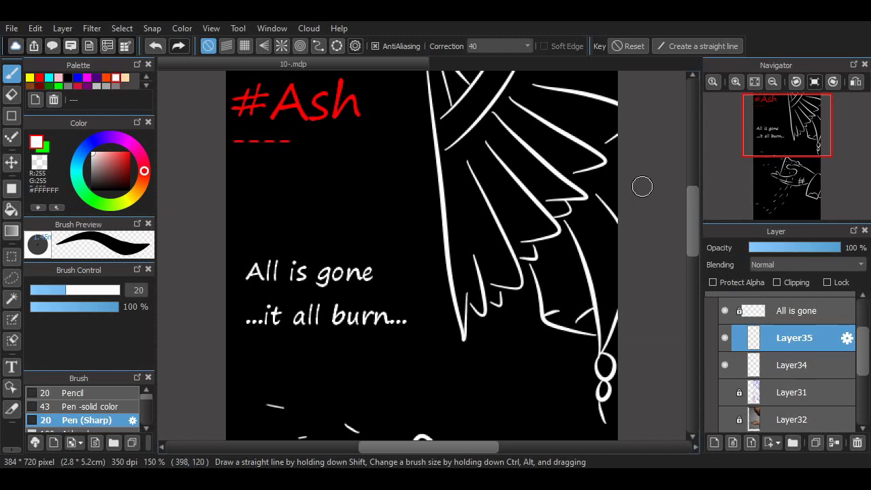
mouse_move(692, 221)
left_mouse_down()
mouse_move(693, 212)
mouse_move(692, 293)
mouse_move(692, 219)
left_mouse_up()
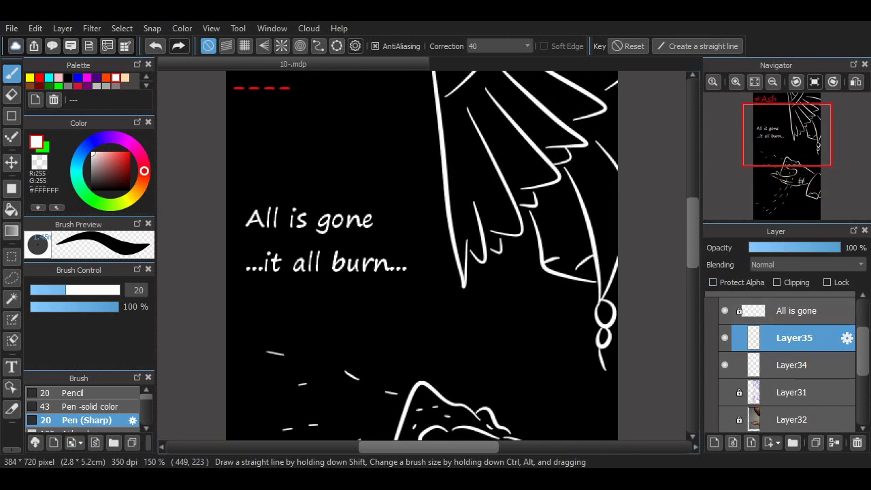
Extend the white caption to the lines "My town", "My familiy", "All is gone", "...it all burn..." and "Into ash".
left_click(796, 311)
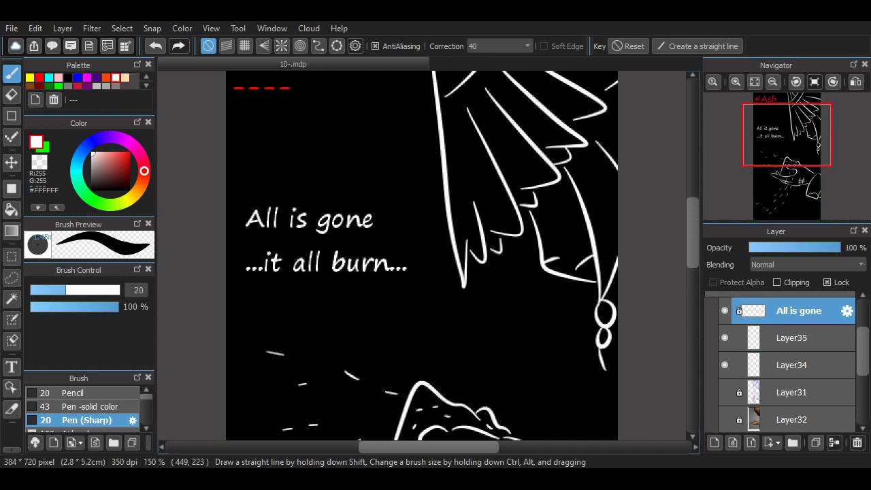
key("Return")
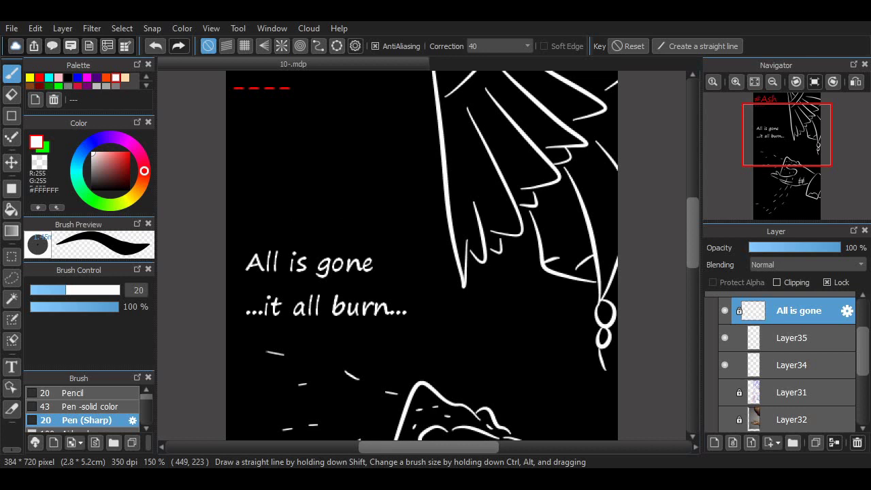
key("ctrl+z")
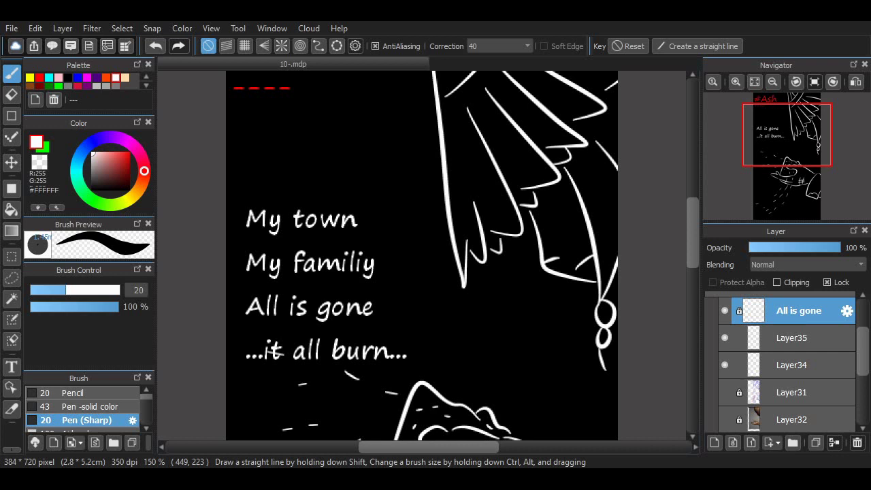
type("Into ash")
key("ctrl+z")
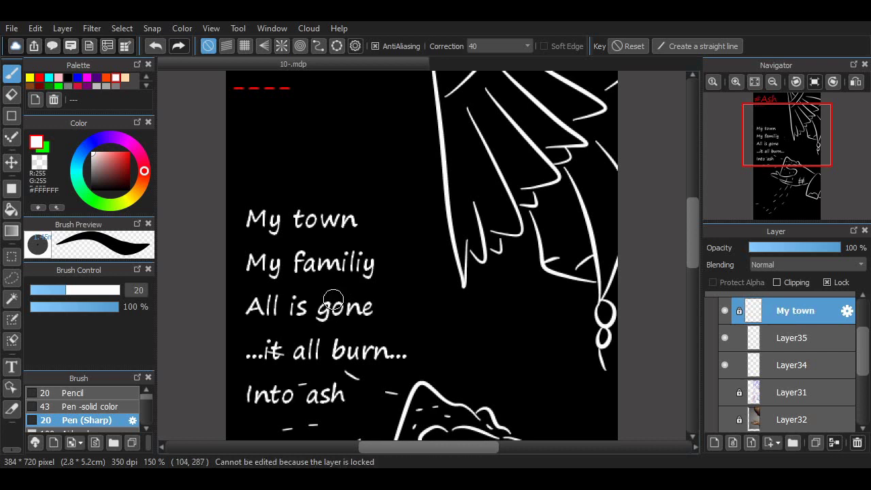
Move the five-line caption up to just below the red dashes and lock its layer.
left_click(11, 163)
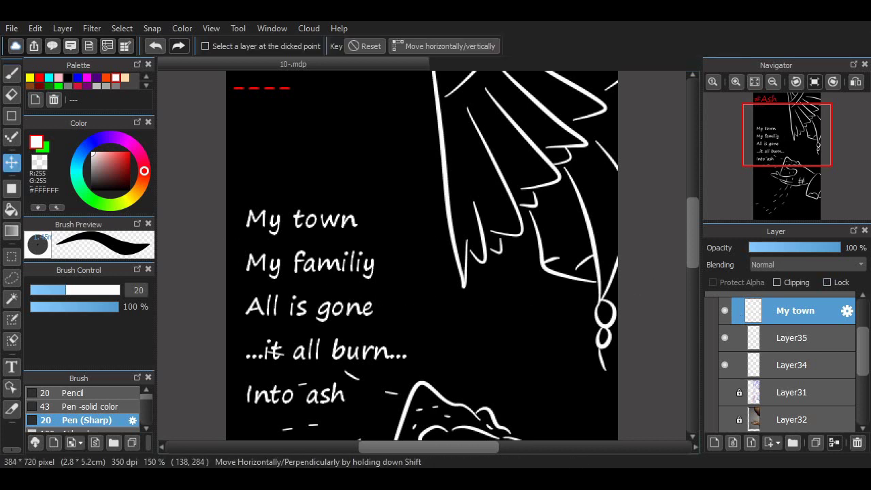
left_click_drag(387, 304, 395, 206)
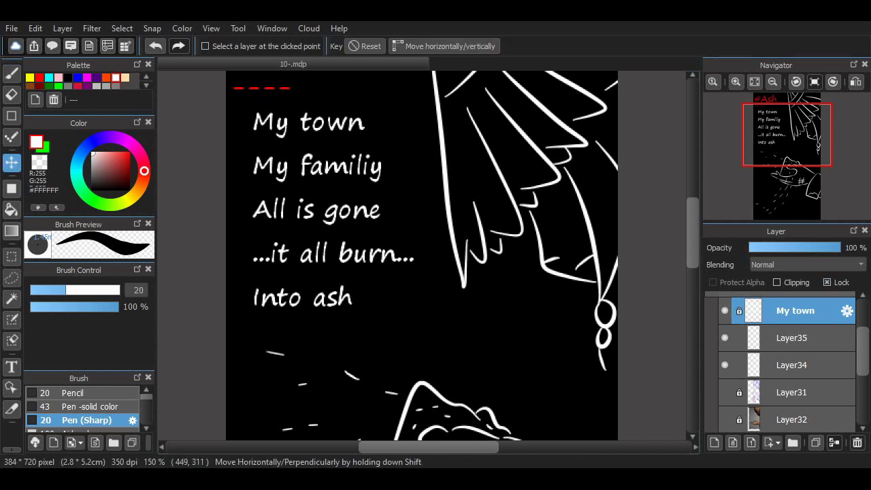
left_click(827, 282)
Check Layer35 by toggling its visibility and merge it down into Layer34.
left_click(725, 338)
left_click(725, 338)
left_click(793, 338)
left_click(835, 443)
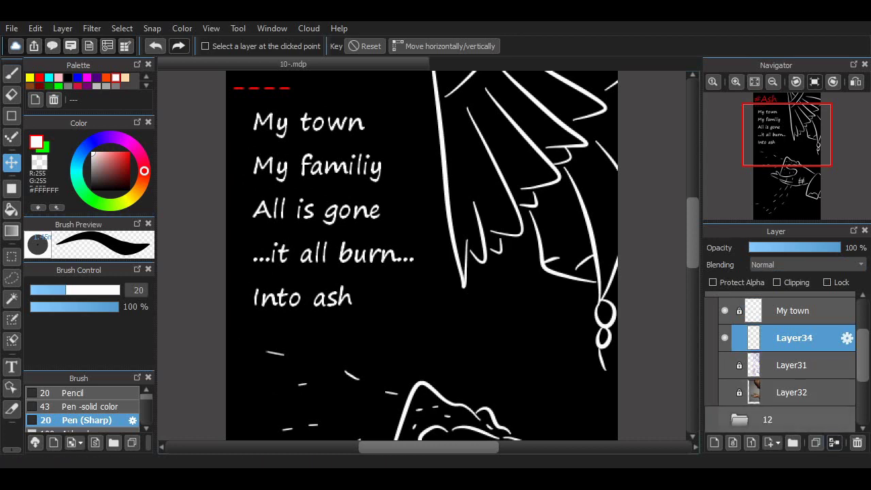
Switch to the brush and review the line art from the caption down to the falling dashes.
left_click(12, 73)
scroll(645, 282, "up", 1)
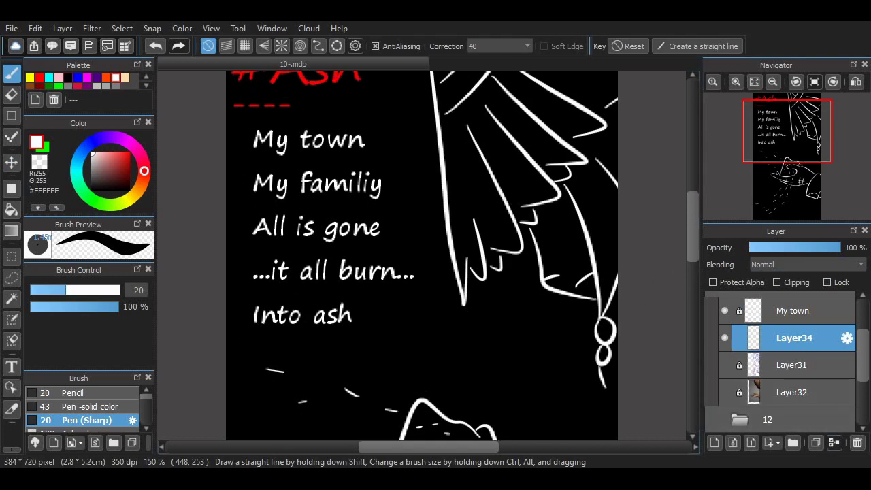
scroll(645, 281, "down", 3)
scroll(422, 255, "down", 3)
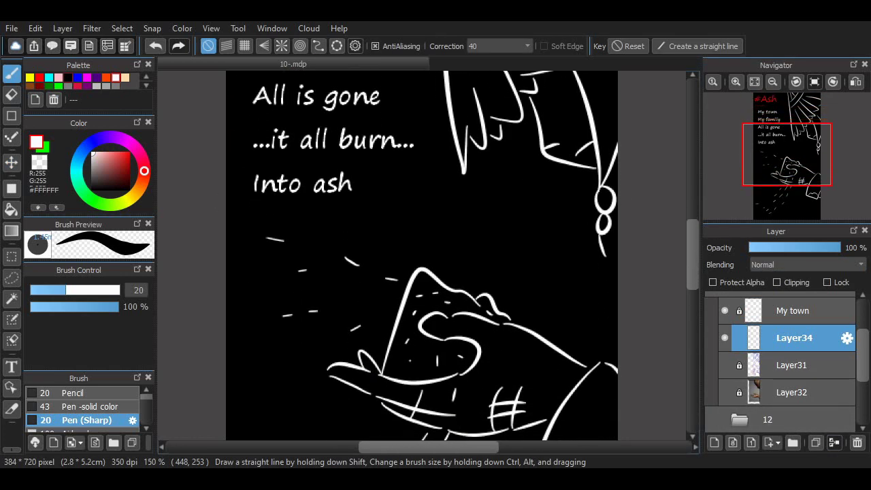
scroll(422, 255, "up", 2)
scroll(422, 255, "down", 8)
scroll(442, 335, "down", 2)
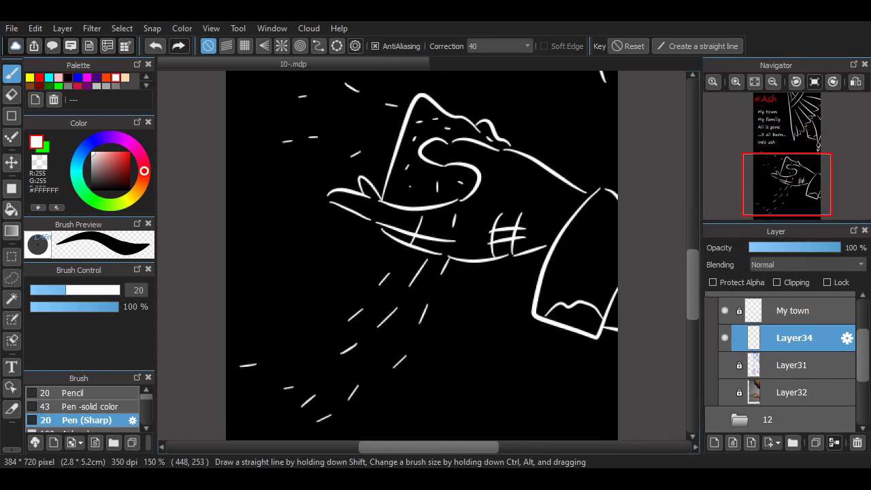
scroll(442, 335, "up", 10)
scroll(441, 335, "down", 2)
Try to draw a curved speech bubble with a pointed tail around the caption, and undo its strokes.
left_click_drag(426, 325, 500, 319)
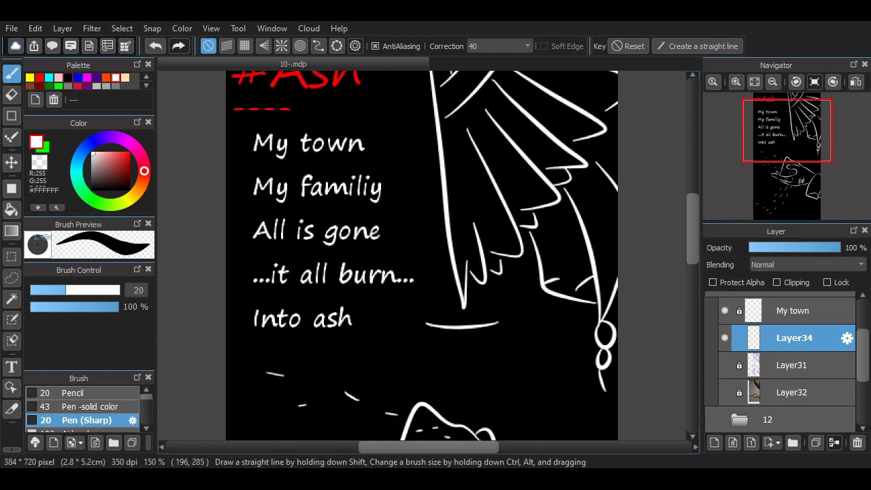
left_click_drag(423, 355, 507, 323)
left_click_drag(260, 350, 416, 339)
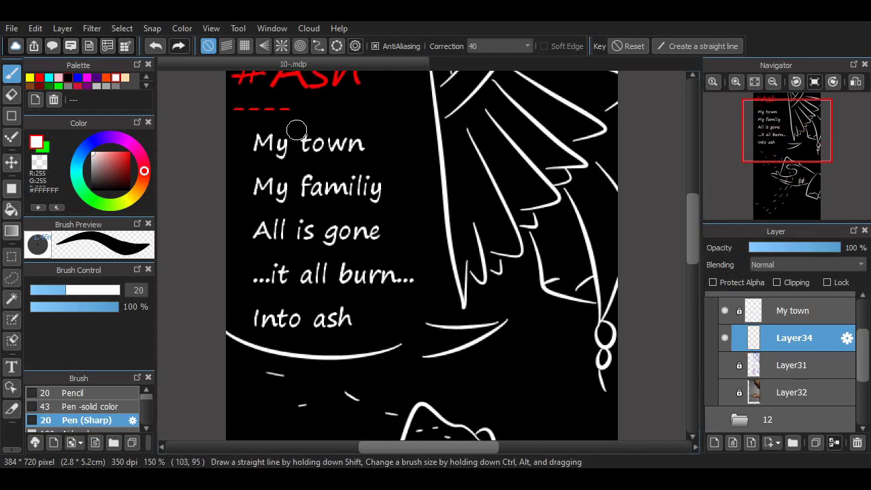
mouse_move(235, 135)
left_mouse_down()
mouse_move(400, 139)
mouse_move(428, 298)
mouse_move(401, 146)
left_mouse_up()
key("ctrl+z")
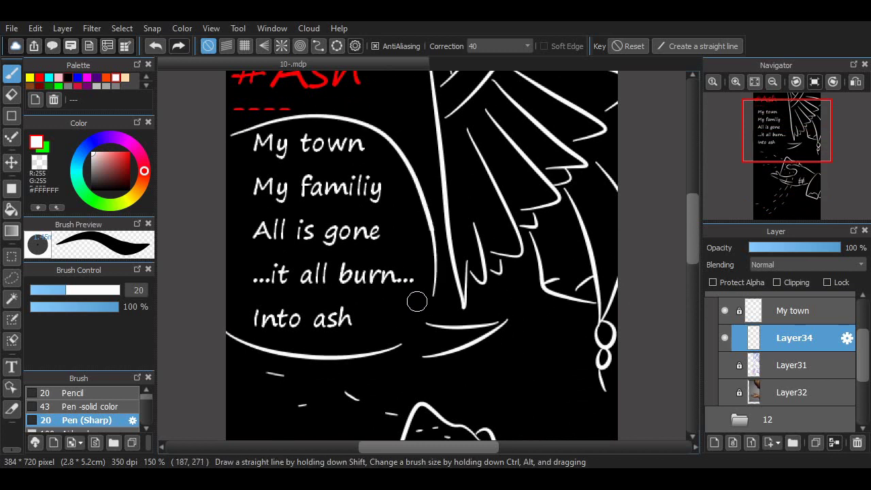
key("ctrl+z")
key("ctrl+z")
key("ctrl+z")
key("ctrl+z")
Draw the speech bubble's lower curve beneath "Into ash" and try out its upper and right-hand outline.
left_click_drag(396, 354, 214, 333)
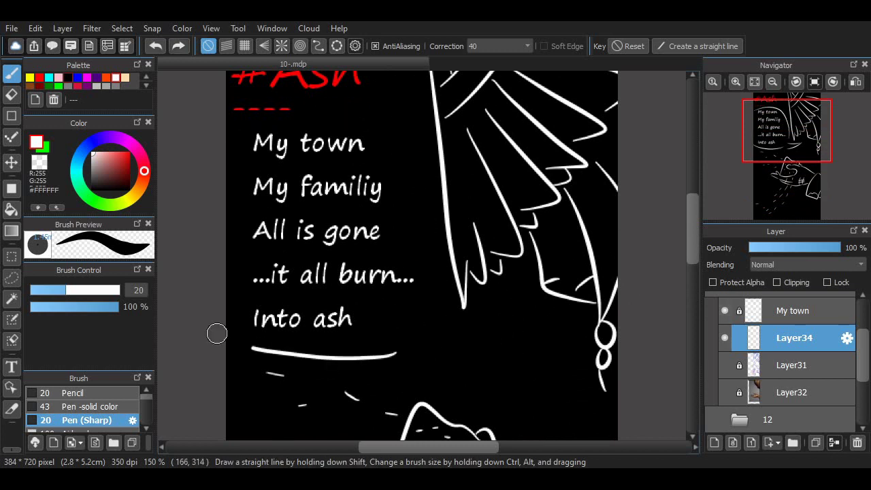
left_click_drag(230, 130, 371, 126)
left_click_drag(410, 151, 438, 239)
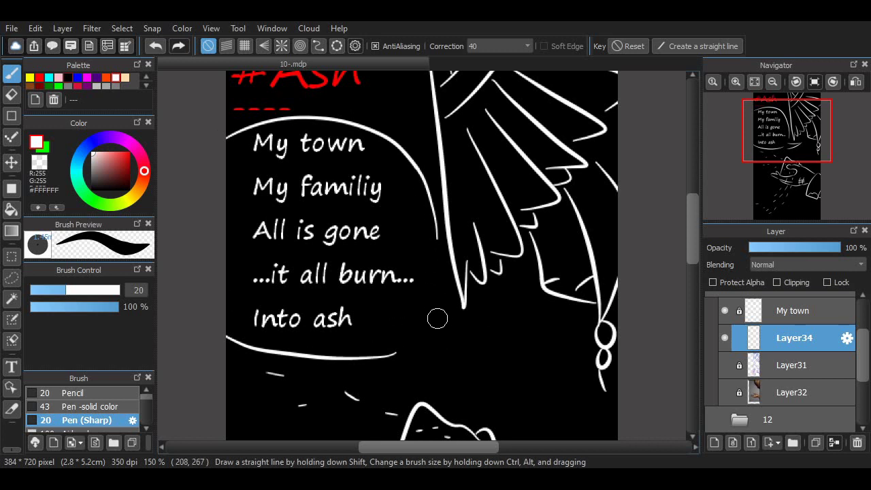
key("ctrl+z")
mouse_move(233, 144)
left_mouse_down()
mouse_move(434, 243)
mouse_move(442, 270)
left_mouse_up()
mouse_move(415, 355)
left_mouse_down()
mouse_move(500, 311)
mouse_move(432, 306)
mouse_move(463, 327)
mouse_move(429, 361)
mouse_move(480, 344)
mouse_move(428, 307)
left_mouse_up()
key("ctrl+z")
key("ctrl+z")
key("ctrl+z")
key("ctrl+z")
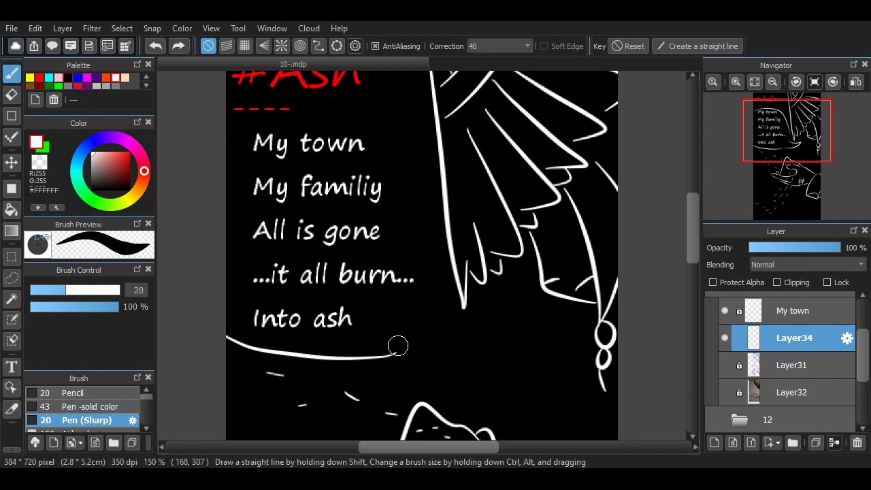
Complete the speech bubble with a pointed tail below the feathers and a curve around the caption's top and right side.
mouse_move(402, 345)
left_mouse_down()
mouse_move(429, 331)
mouse_move(404, 150)
mouse_move(260, 124)
left_mouse_up()
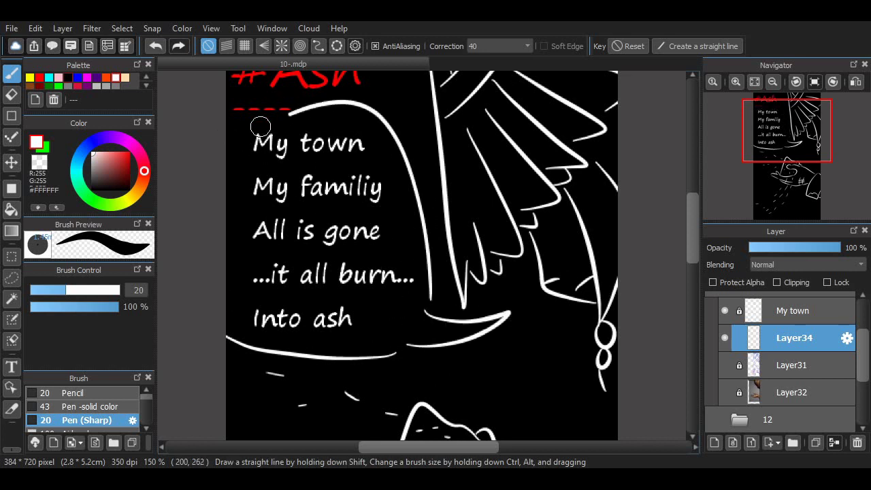
key("ctrl+z")
mouse_move(431, 304)
left_mouse_down()
mouse_move(264, 146)
mouse_move(436, 299)
mouse_move(255, 126)
mouse_move(440, 299)
mouse_move(246, 128)
left_mouse_up()
key("ctrl+z")
key("ctrl+z")
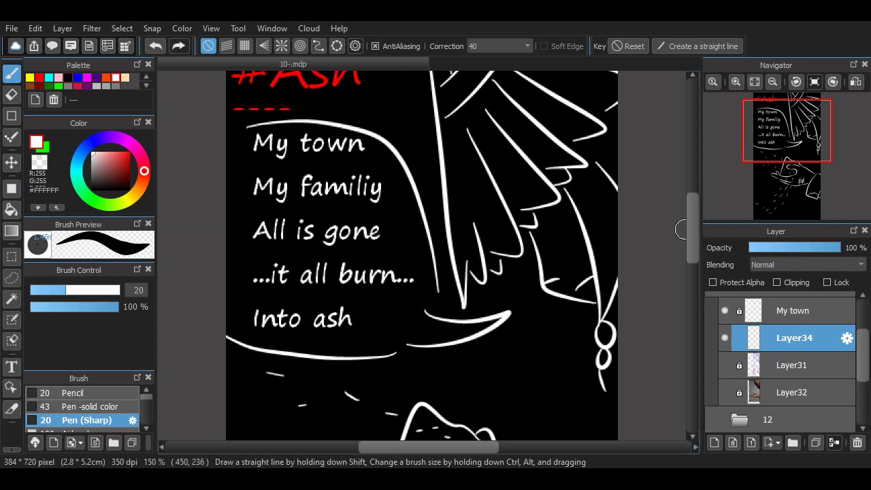
Replace the red dashes below the "#Ash" title with the text "Lost something".
scroll(422, 256, "down", 3)
scroll(422, 255, "up", 5)
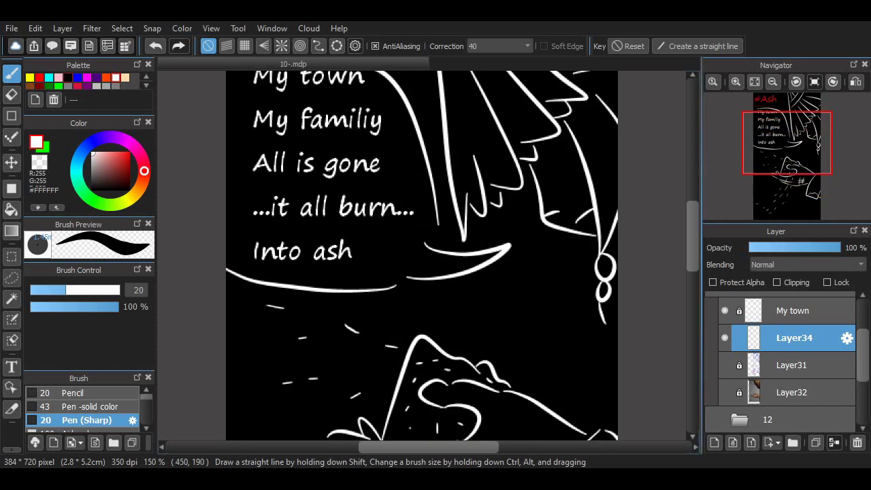
scroll(793, 311, "up", 3)
left_click(792, 306)
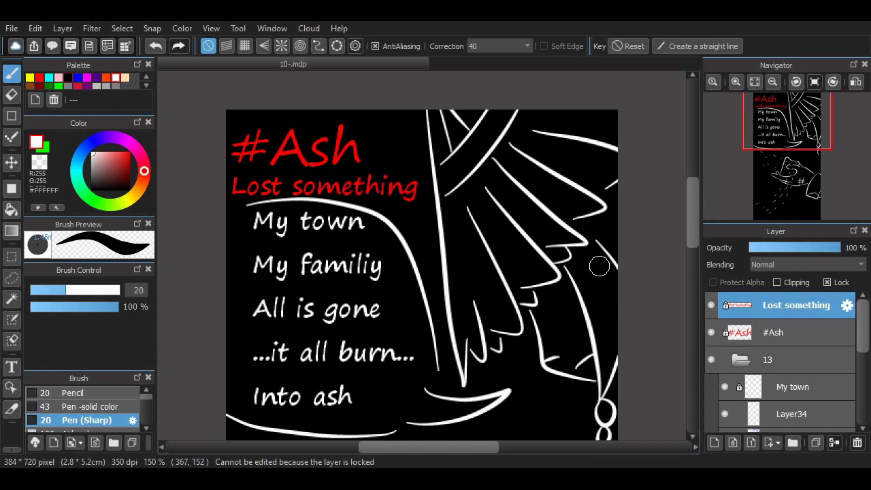
Unlock the "#Ash" layer and nudge the title slightly up and to the right.
left_click(790, 333)
left_click(828, 282)
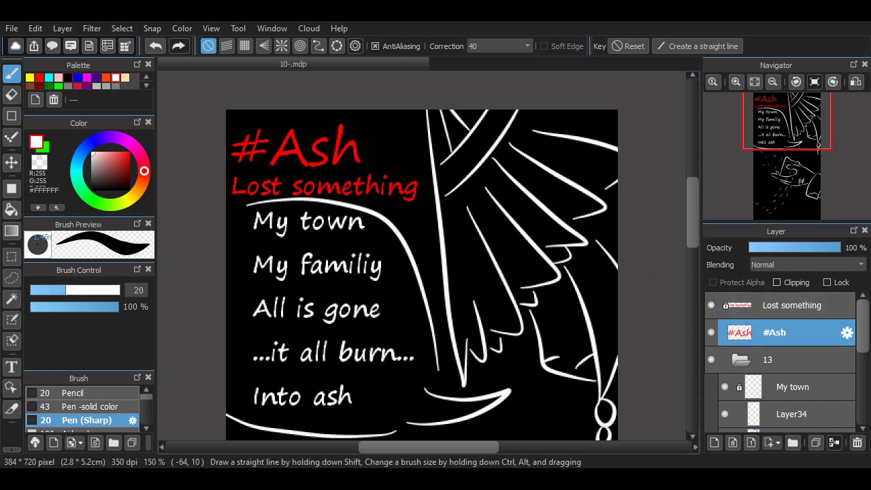
left_click(12, 162)
left_click_drag(315, 154, 318, 150)
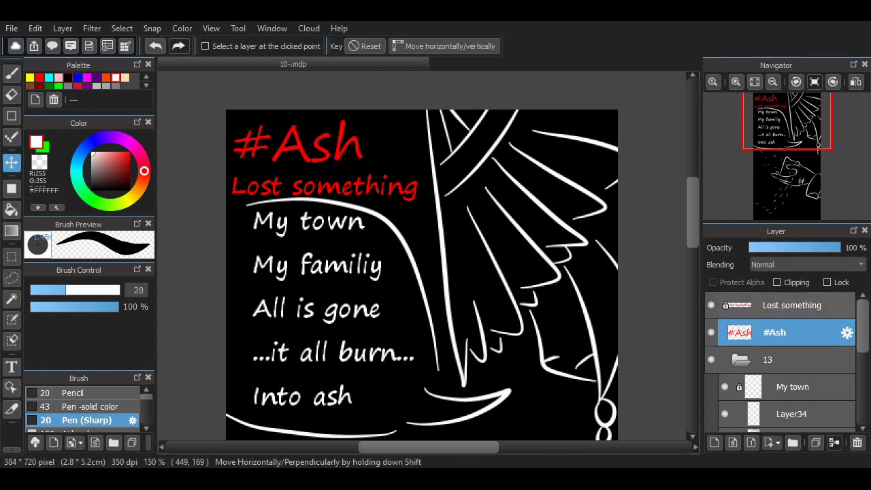
Unlock the "Lost something" layer, nudge its text slightly up, and lock both red text layers.
left_click(791, 306)
left_click(827, 282)
left_click_drag(327, 187, 325, 182)
left_click(827, 281)
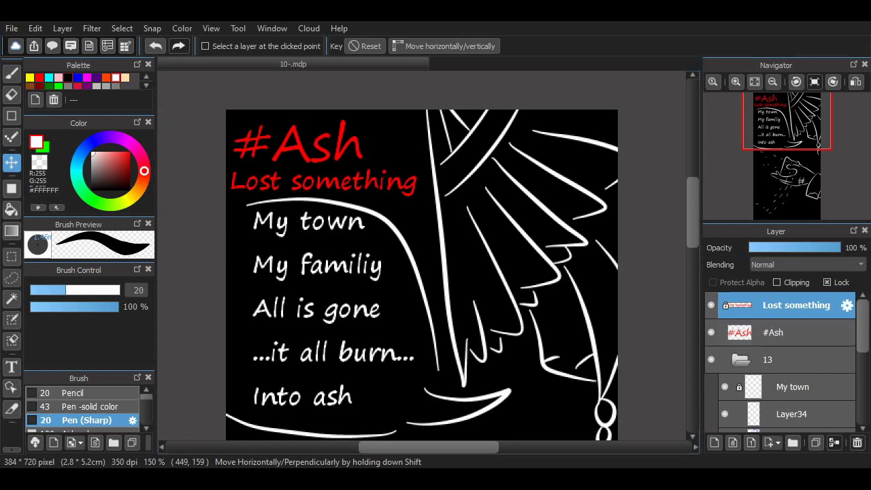
left_click(790, 333)
left_click(827, 282)
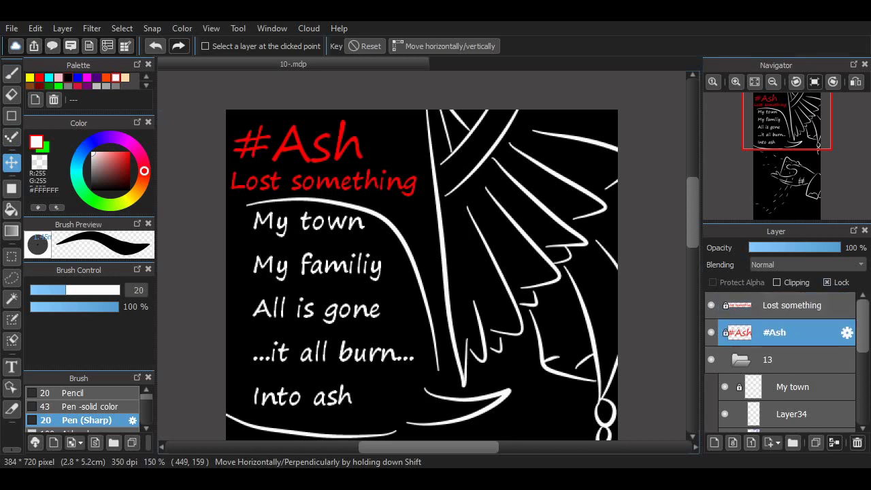
Fit the whole canvas in view to review the composition, and select Layer34 in folder 13.
scroll(781, 361, "down", 1)
scroll(781, 361, "up", 1)
left_click(787, 141)
left_click(754, 81)
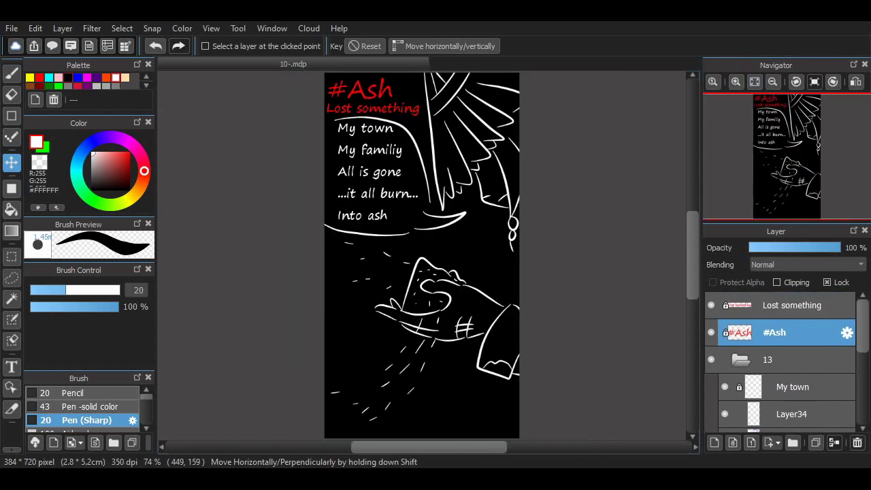
key("Up")
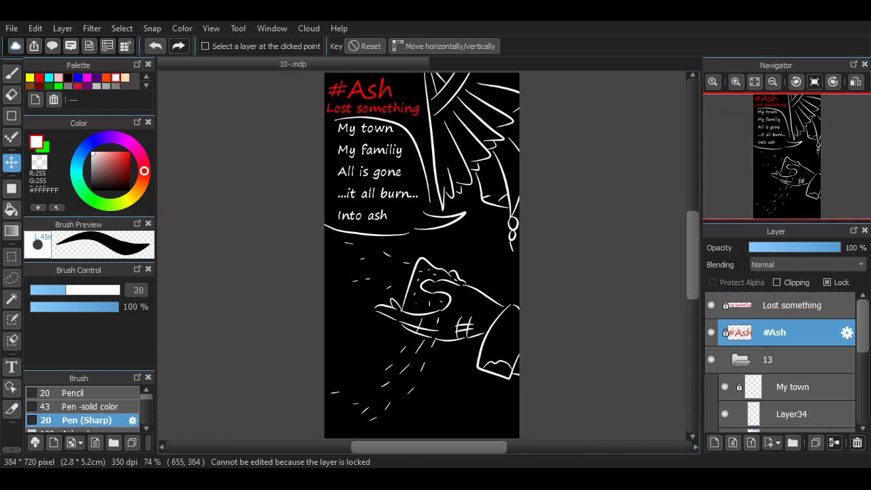
mouse_move(692, 264)
left_mouse_down()
mouse_move(693, 278)
mouse_move(692, 248)
left_mouse_up()
scroll(422, 256, "down", 3)
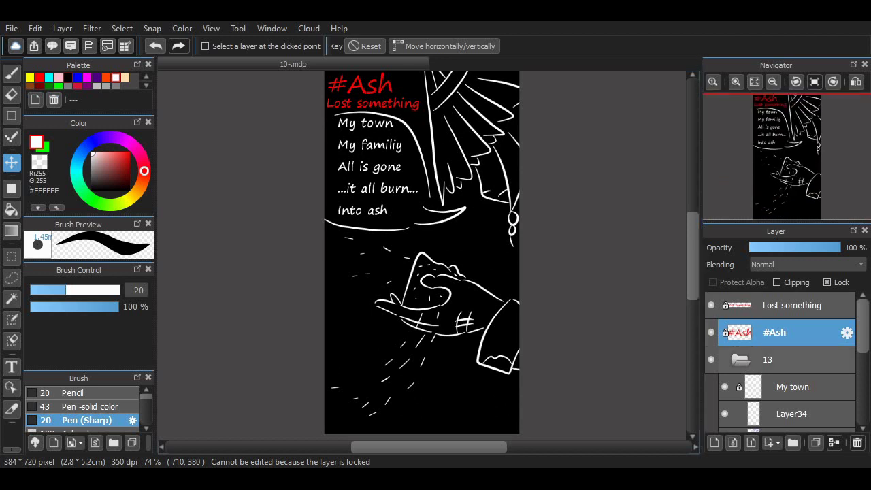
left_click(783, 360)
left_click(792, 414)
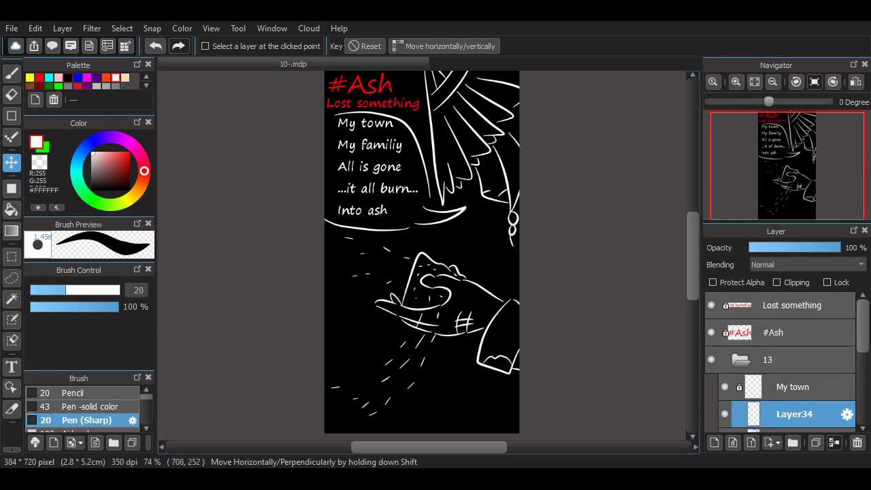
Examine the title, caption and feather line art up close, and compare them with the composition of the whole canvas.
left_click(736, 82)
left_click(735, 82)
left_click(736, 82)
left_click_drag(788, 159, 787, 119)
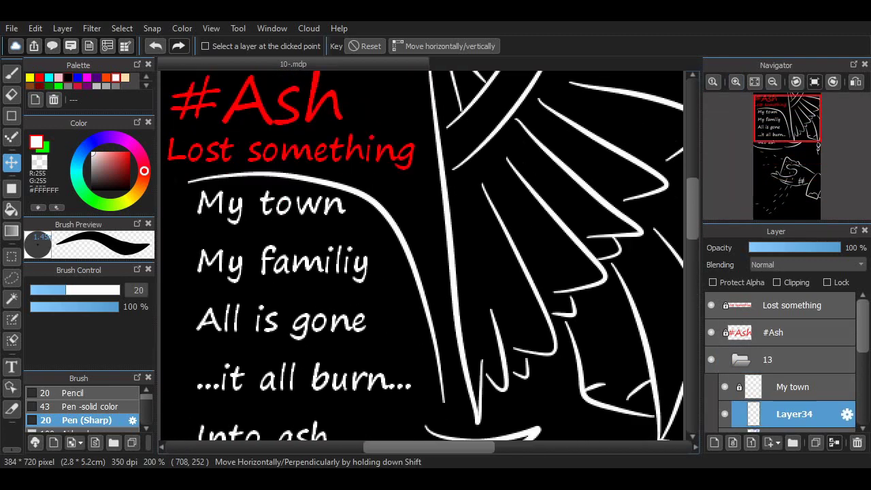
left_click(754, 81)
mouse_move(693, 255)
left_mouse_down()
mouse_move(693, 240)
mouse_move(692, 265)
left_mouse_up()
scroll(422, 255, "up", 1)
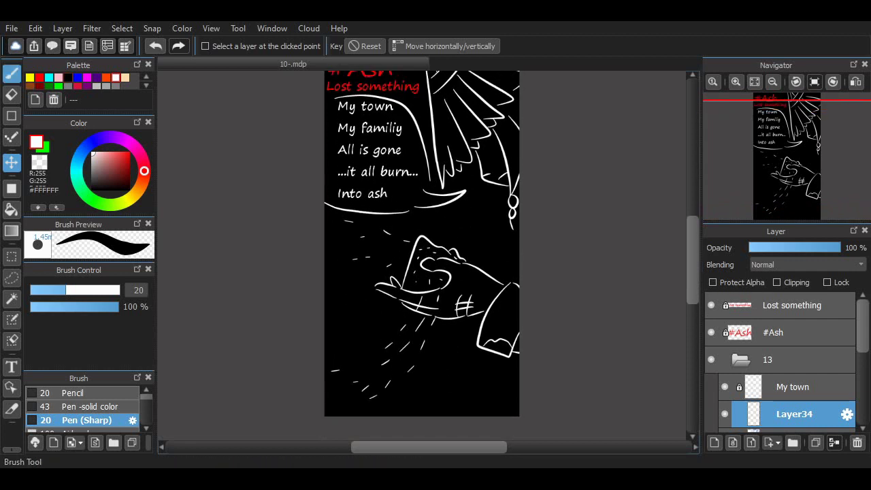
Add more short white falling-ash dashes beside and below the hand on Layer34 with the size 20 Pen (Sharp) brush.
left_click(11, 73)
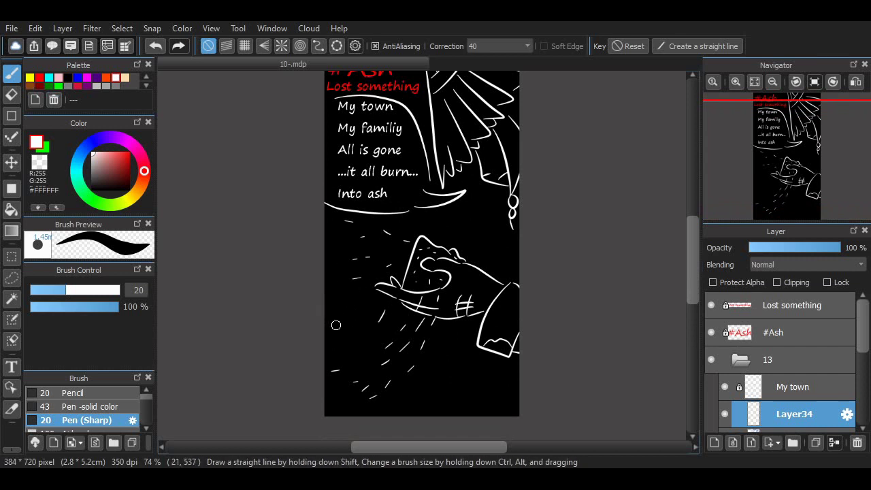
key("ctrl+z")
left_click_drag(352, 348, 362, 347)
mouse_move(339, 308)
left_mouse_down()
mouse_move(350, 306)
mouse_move(374, 331)
left_mouse_up()
key("ctrl+z")
left_click_drag(373, 298, 367, 306)
mouse_move(347, 243)
left_mouse_down()
mouse_move(334, 268)
mouse_move(354, 295)
mouse_move(341, 244)
mouse_move(350, 306)
mouse_move(375, 338)
mouse_move(333, 255)
left_mouse_up()
key("ctrl+z")
key("ctrl+z")
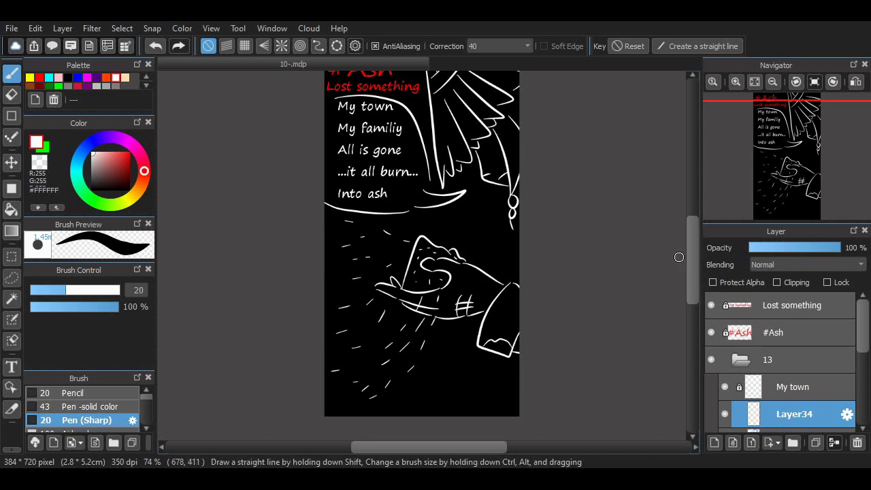
Try to draw two short strokes running down from the palm line below the thumb and erase the line between them.
scroll(681, 269, "up", 2)
left_click_drag(692, 264, 692, 273)
left_click(736, 82)
left_click(736, 82)
left_click(736, 81)
left_click_drag(443, 271, 438, 294)
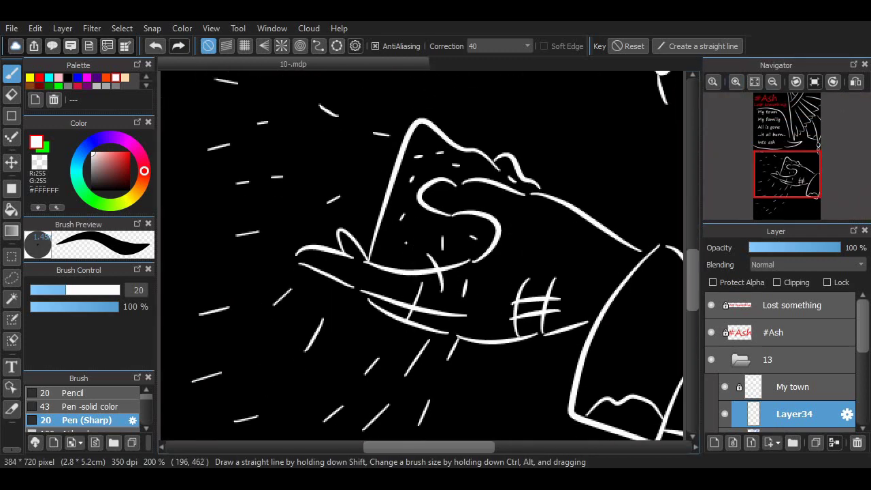
key("ctrl+z")
left_click_drag(442, 260, 429, 288)
left_click_drag(478, 254, 455, 289)
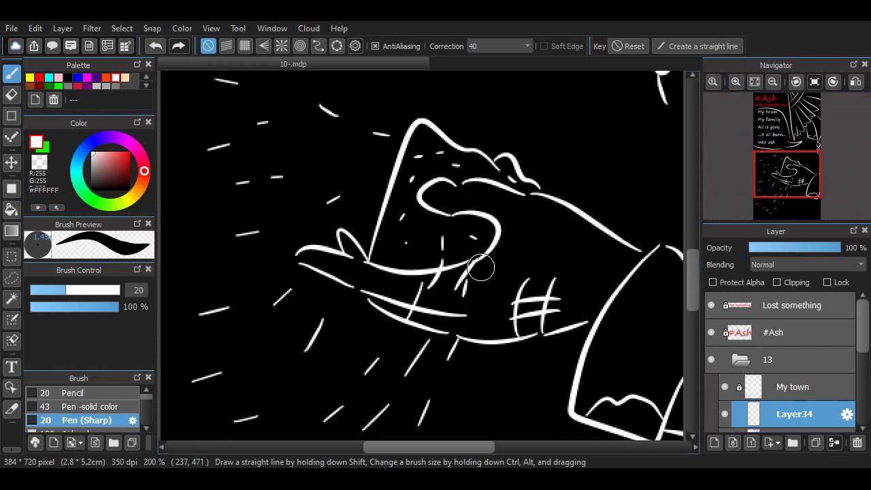
key("ctrl+z")
left_click_drag(477, 252, 461, 290)
left_click(10, 94)
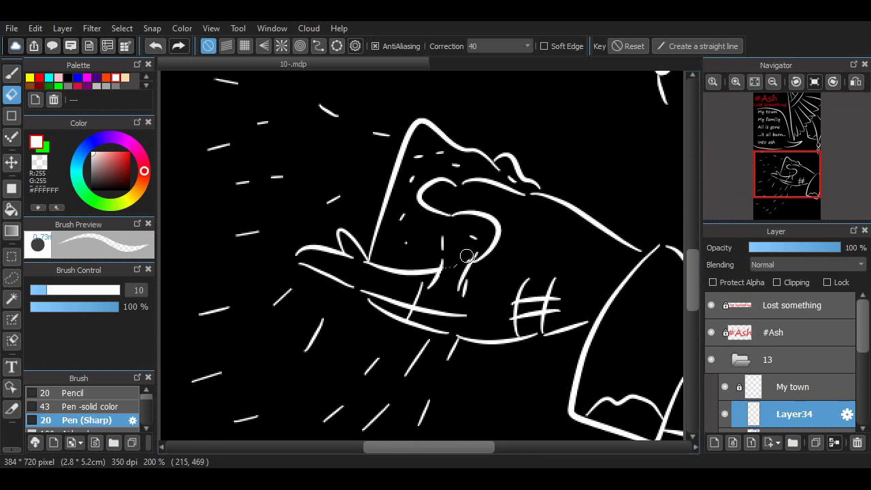
Undo the palm strokes and the erased gap, and review the whole canvas.
left_click(772, 81)
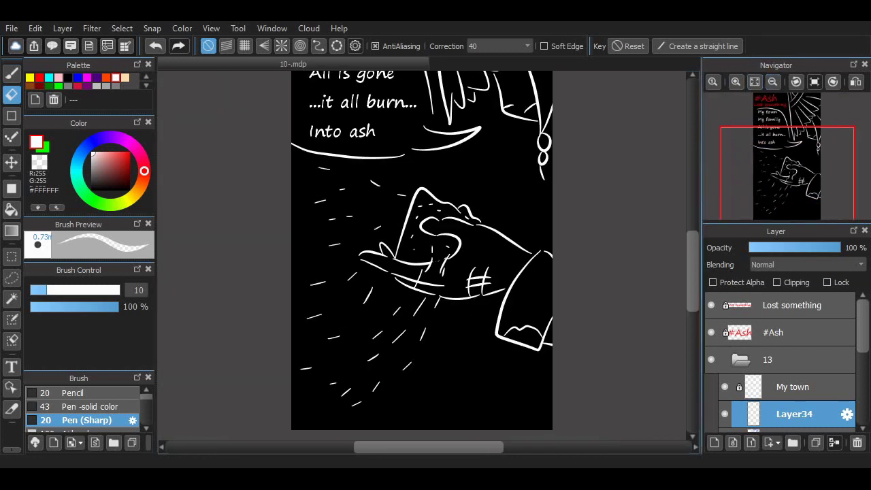
key("ctrl+z")
key("ctrl+z")
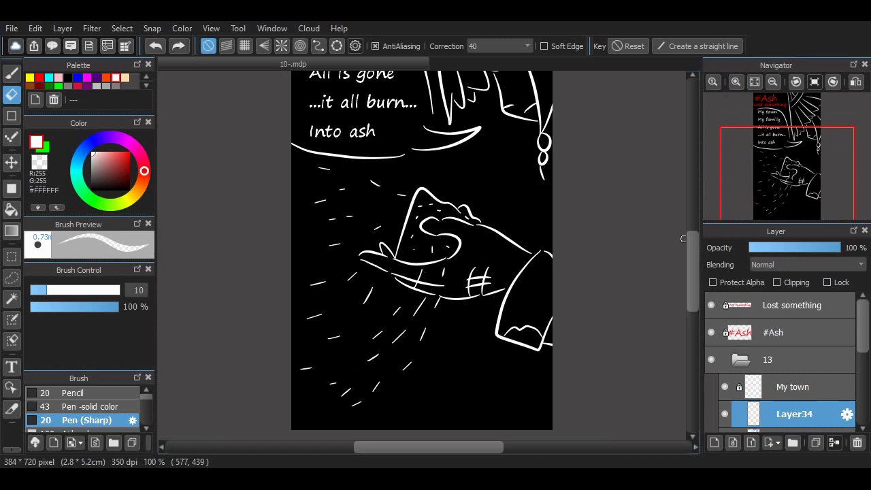
scroll(684, 255, "up", 2)
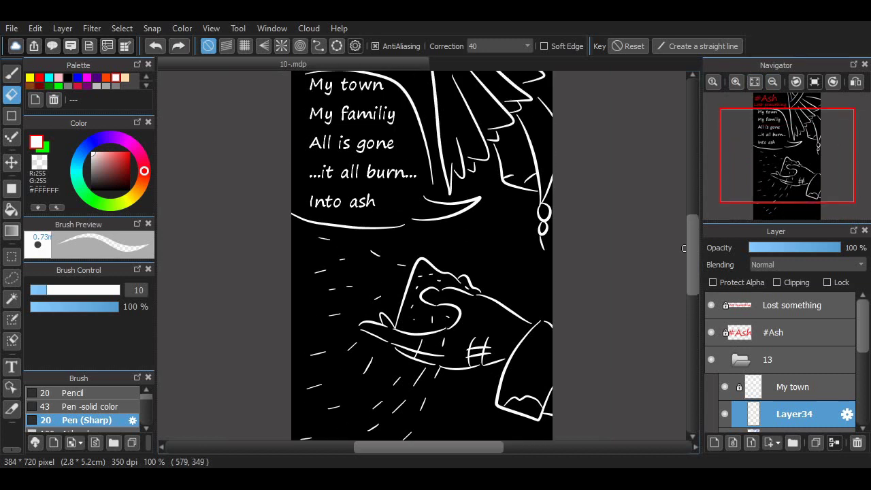
scroll(684, 248, "down", 2)
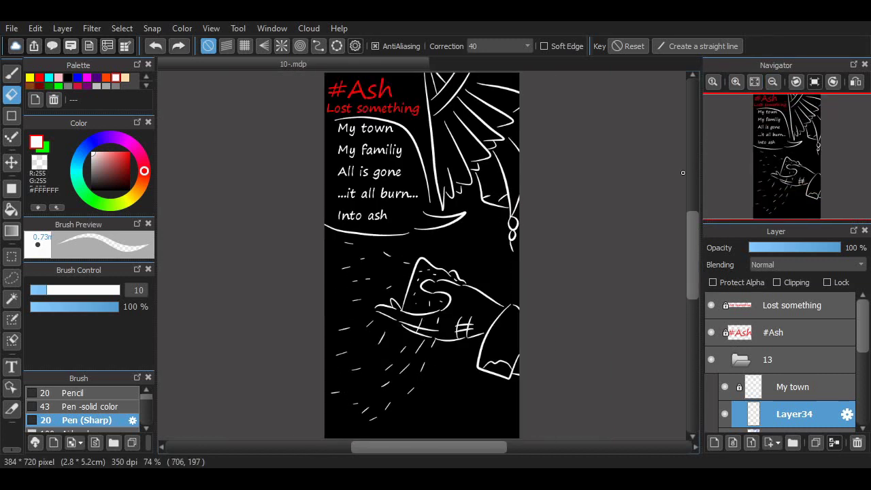